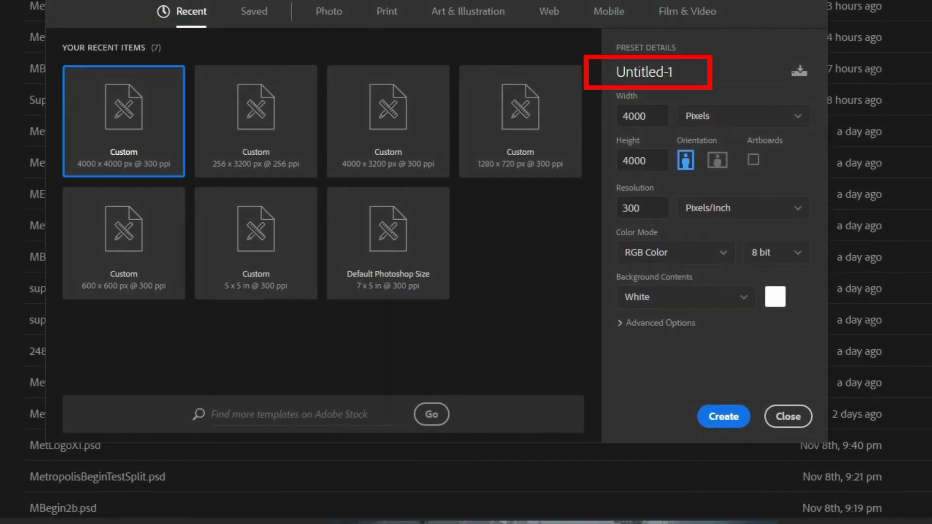
Create the Metro3D document with a blue (hue 212) background colour.
text(Metro3D)
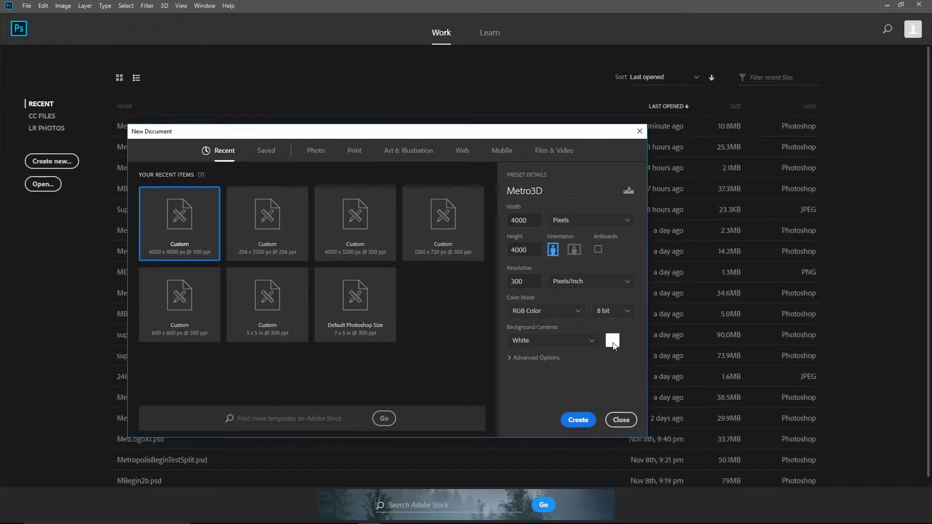
click(613, 341)
click(672, 282)
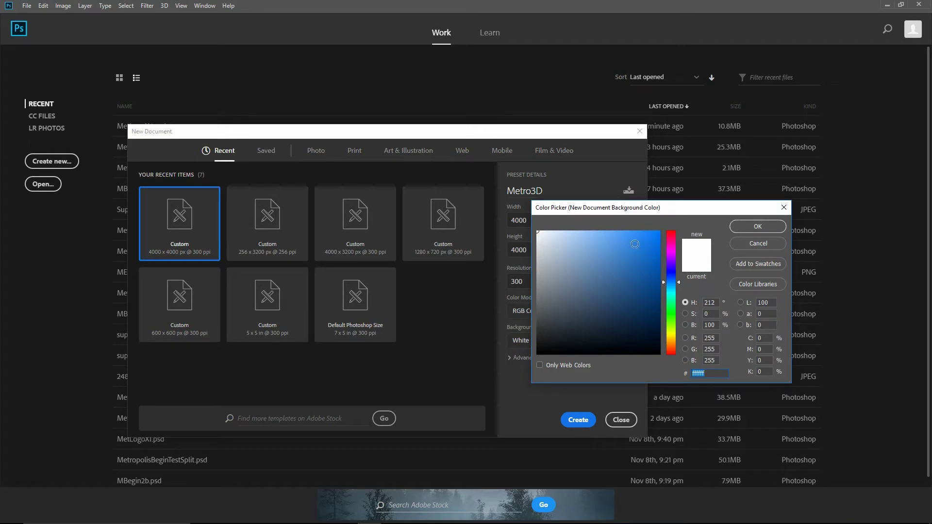
click(758, 227)
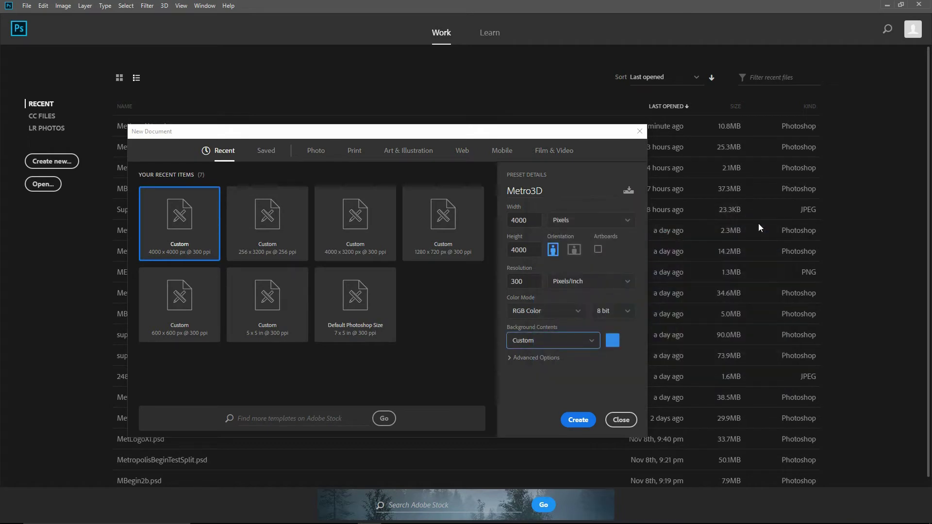
click(578, 420)
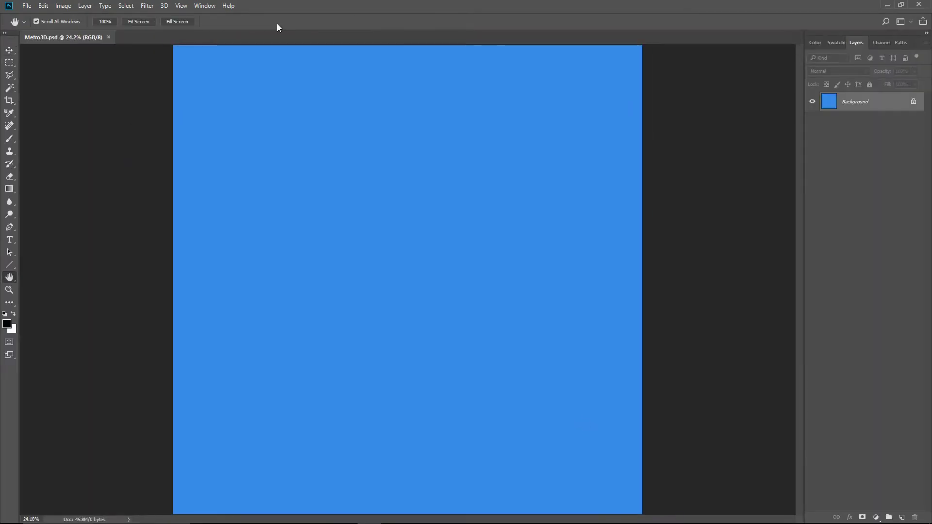
Set up the Type tool with centred Impact 100 pt text in yellow #F3CE3B.
click(9, 240)
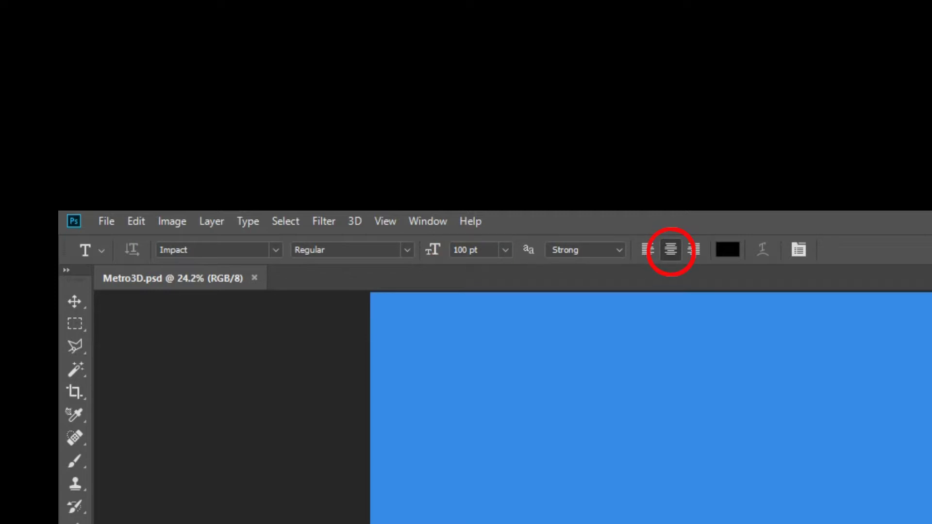
click(728, 249)
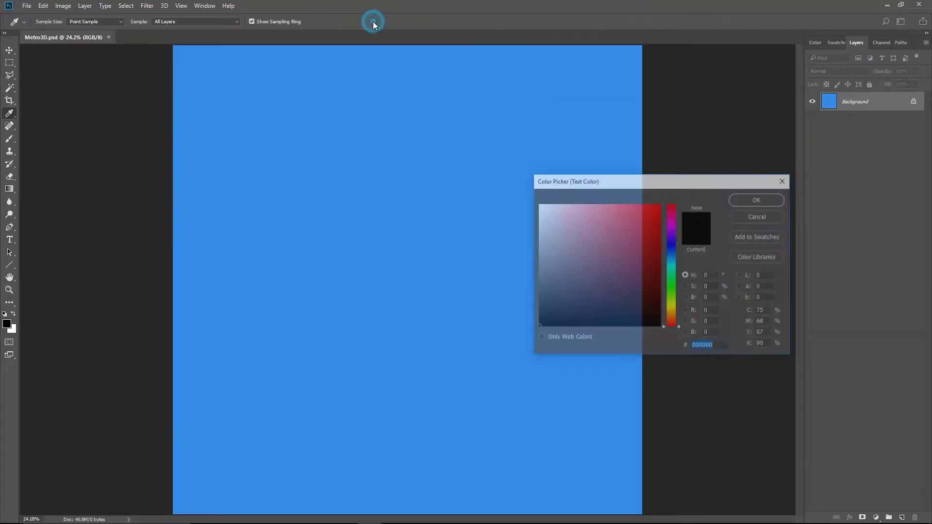
text(F3CE3B)
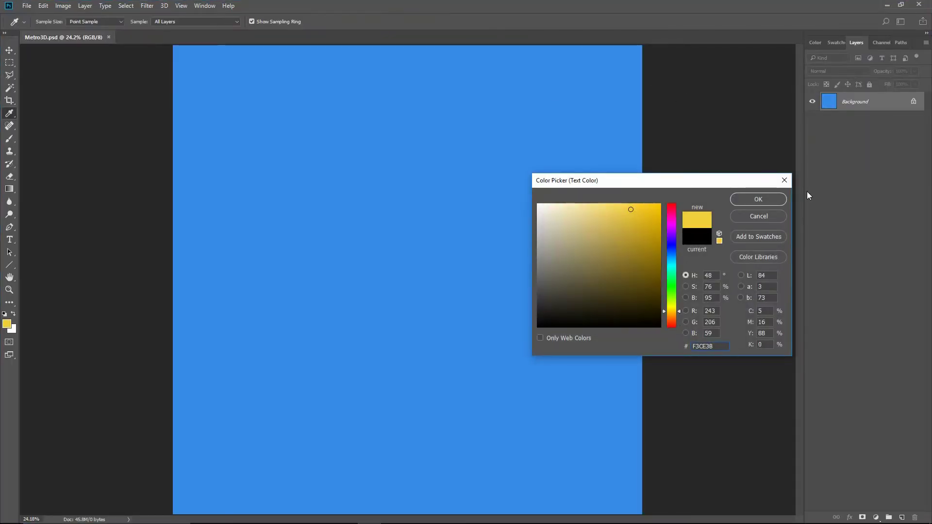
click(762, 199)
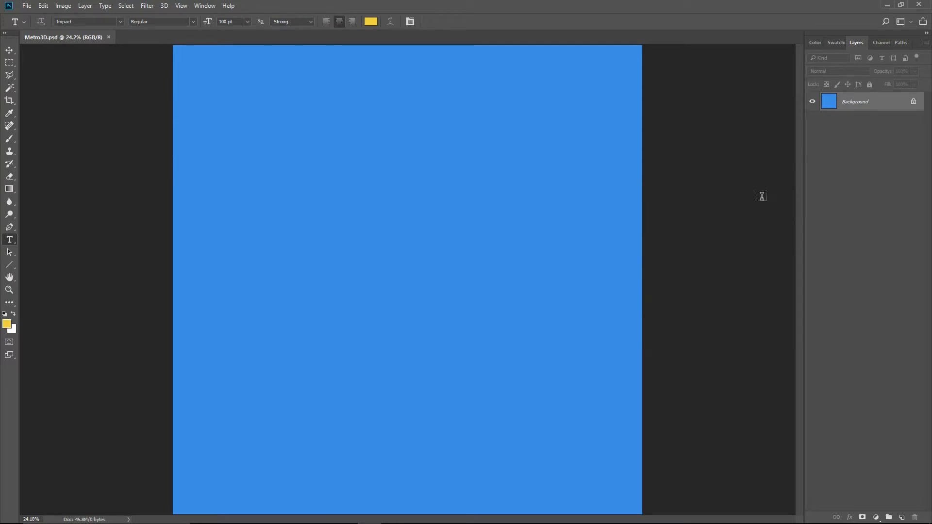
Open the Character panel to confirm 96 pt leading for the text.
click(409, 21)
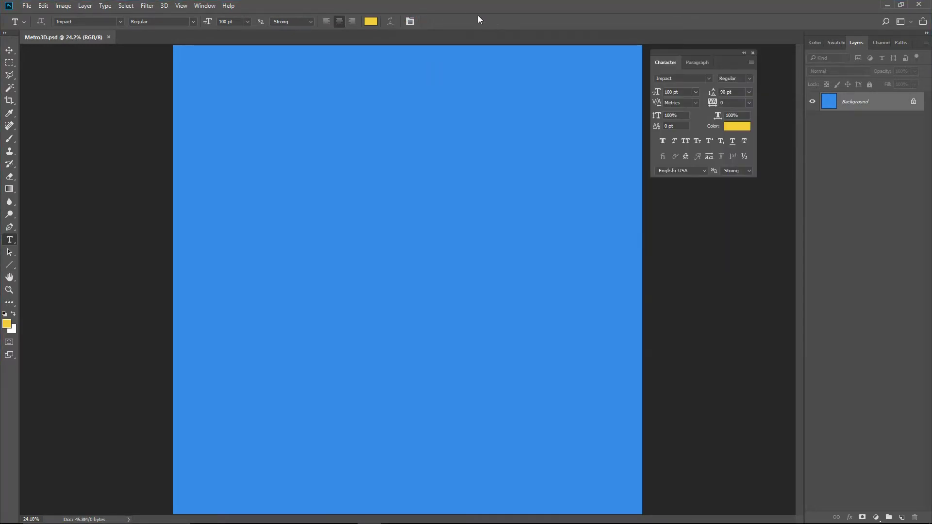
click(213, 6)
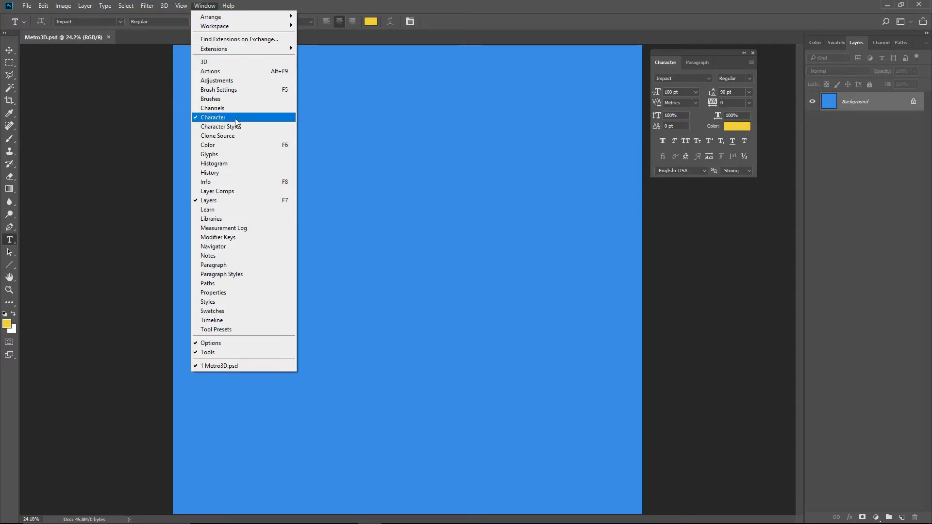
key(Escape)
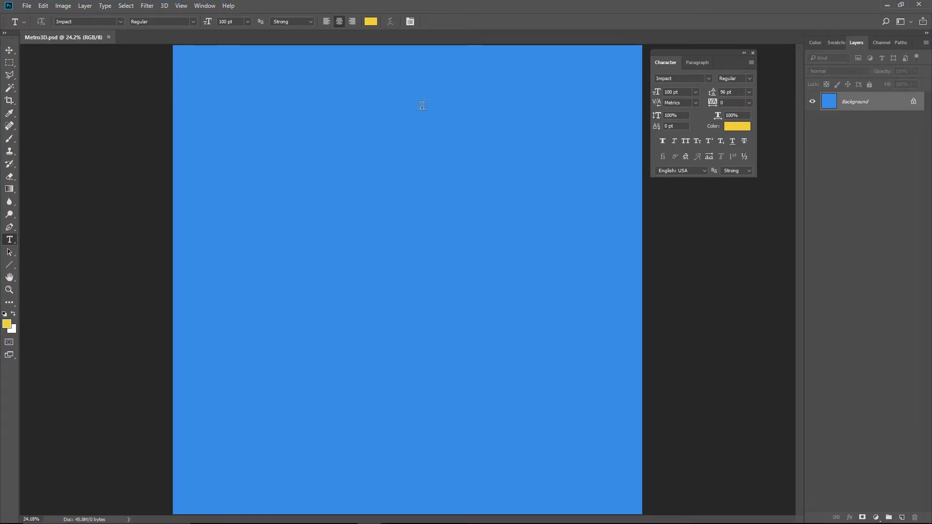
Type 'METROPOLIS Illinois' near the top, giving the first M 120 pt and -6 pt baseline shift.
click(400, 129)
text(METROPOLIS )
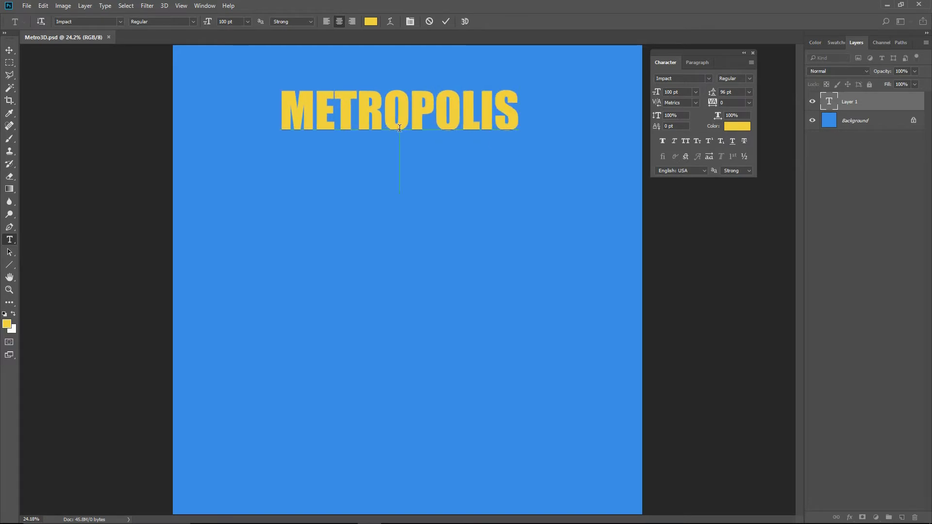
text(Illino)
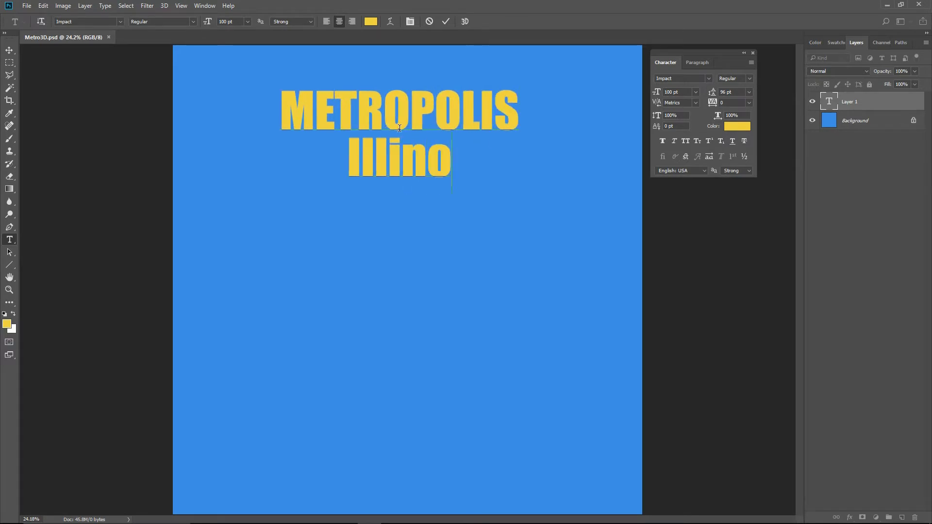
text(is)
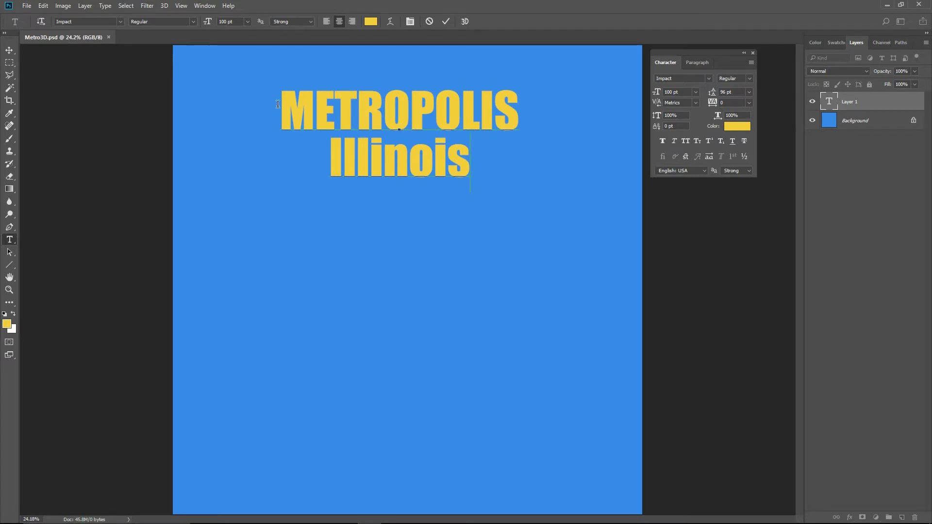
drag(278, 104, 304, 102)
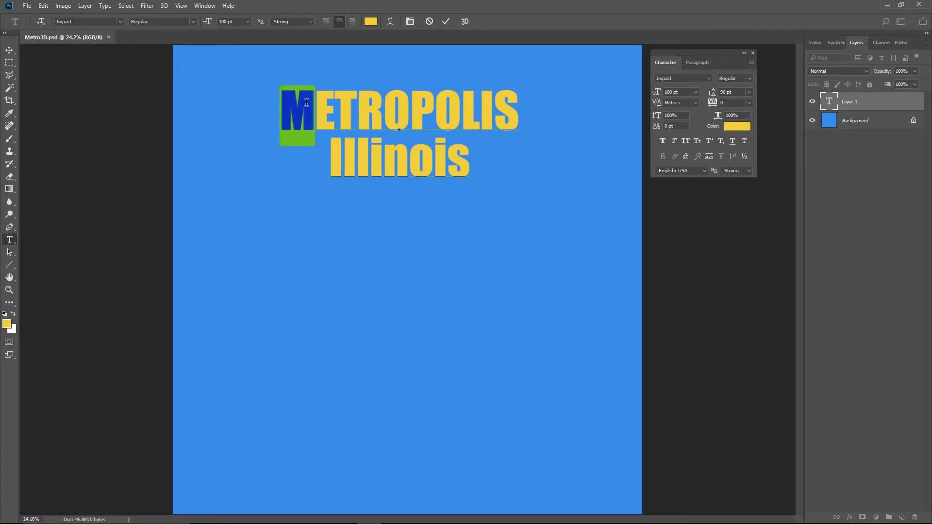
click(228, 22)
text(120pt)
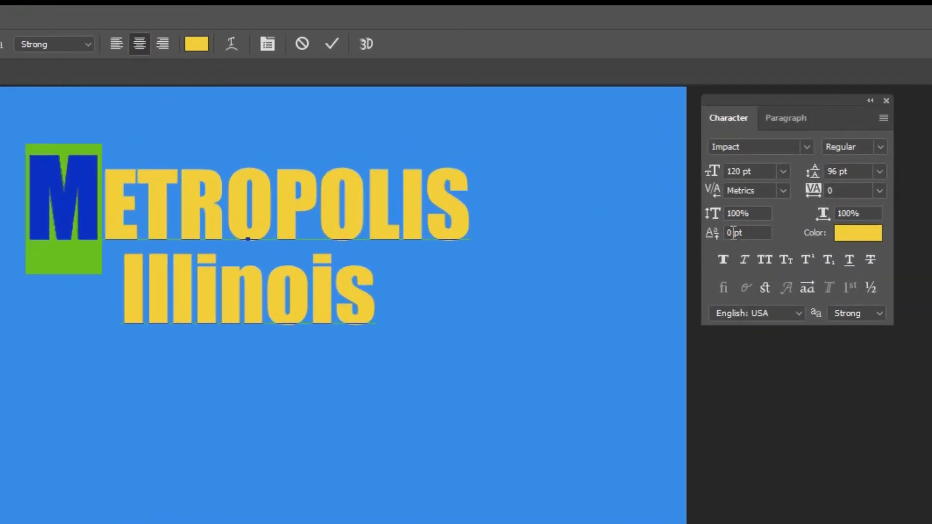
click(668, 126)
text(-)
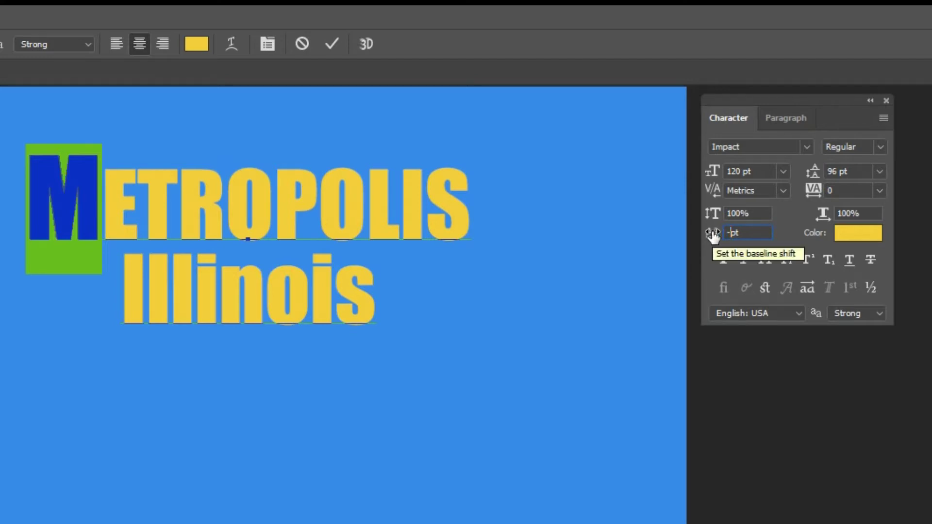
text(6)
key(Return)
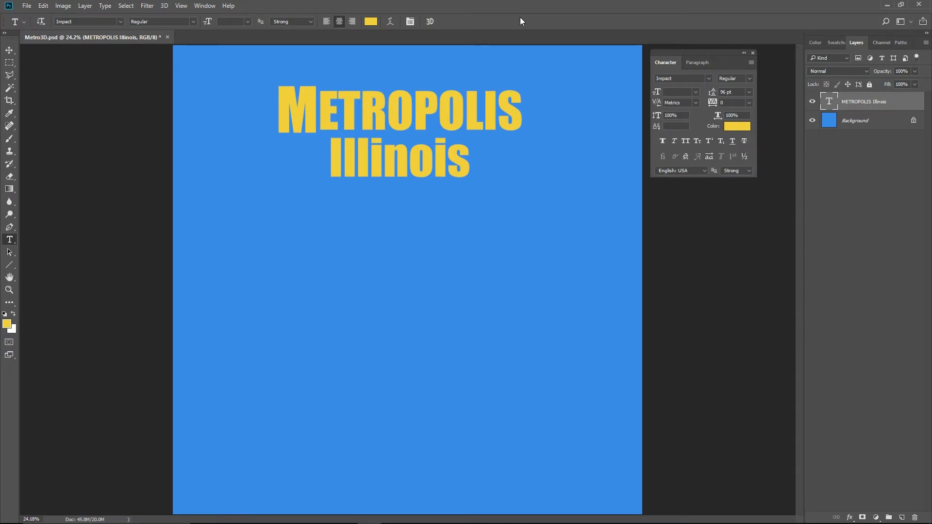
Start a warp transform on the text layer using the Arch style.
click(11, 54)
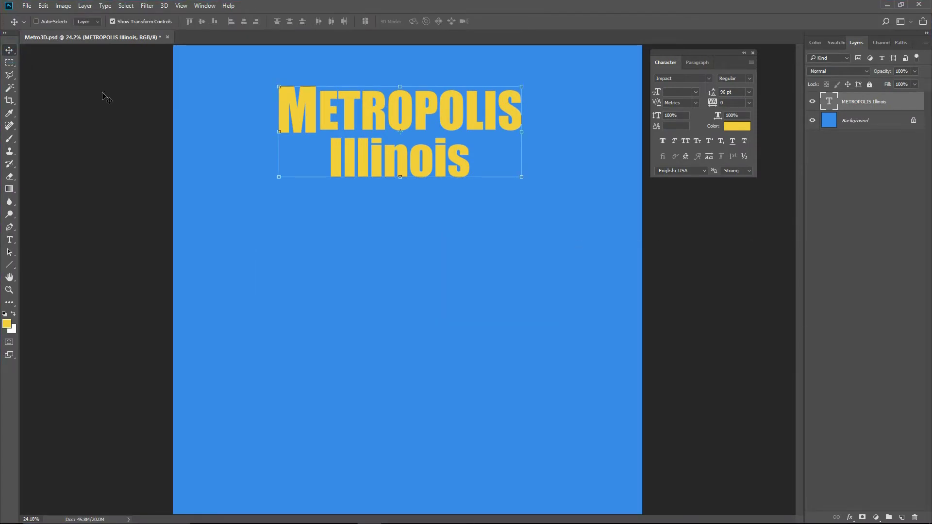
key(ctrl+t)
click(397, 22)
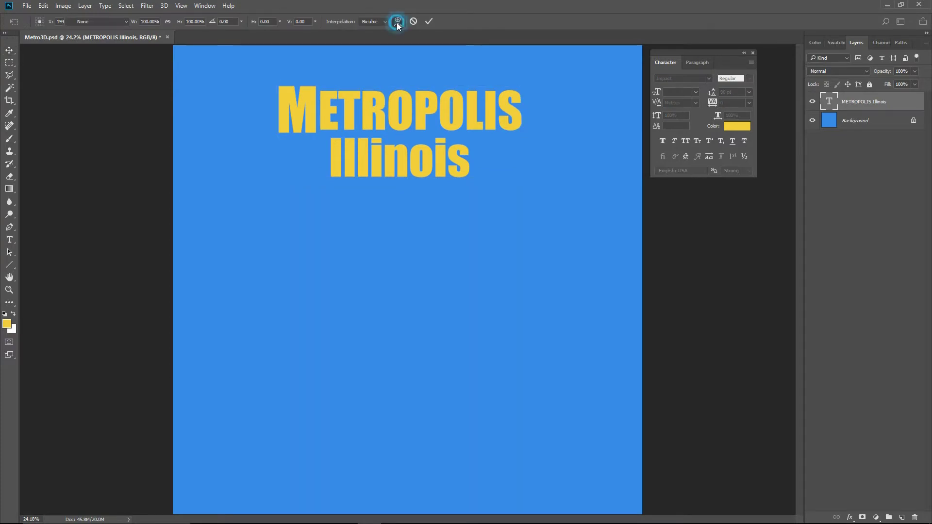
click(397, 22)
click(397, 22)
click(122, 22)
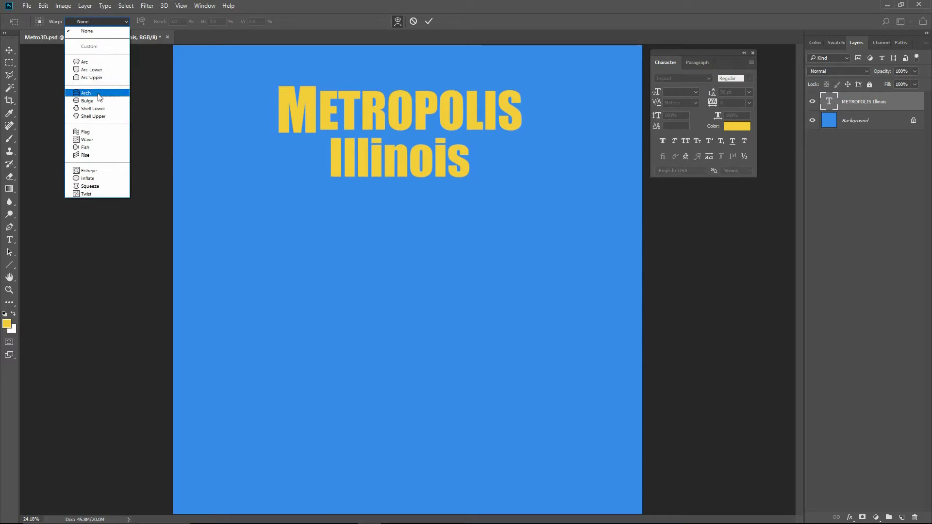
click(98, 93)
Set the Arch warp to bend 15%, horizontal -20%, vertical -5% and commit it.
click(171, 21)
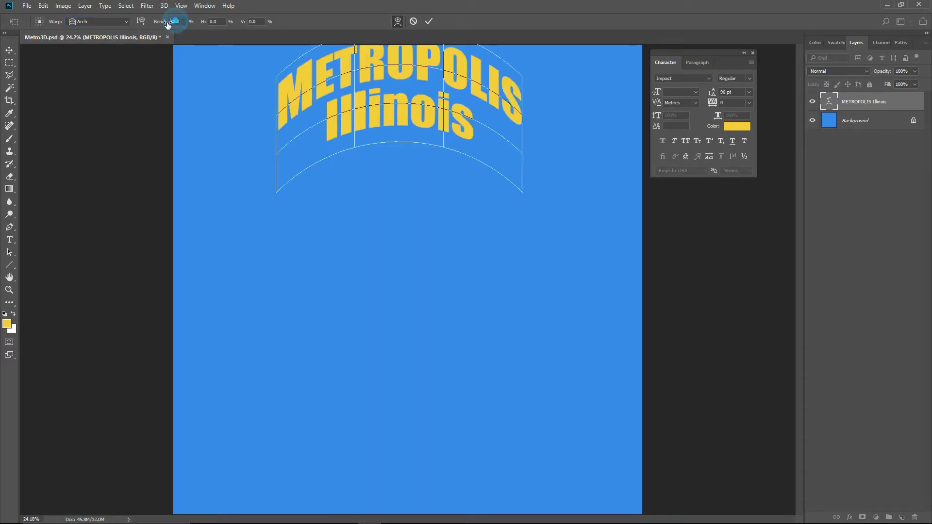
text(15)
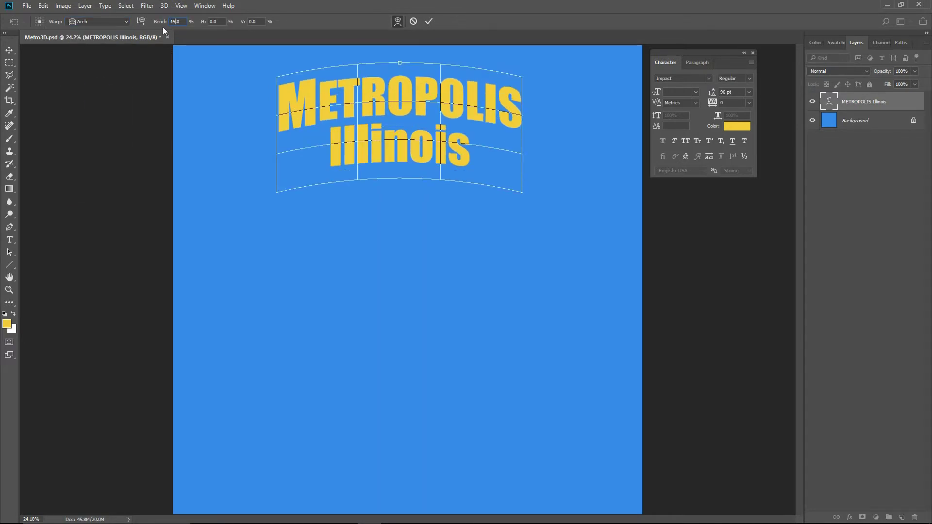
click(213, 22)
text(-20)
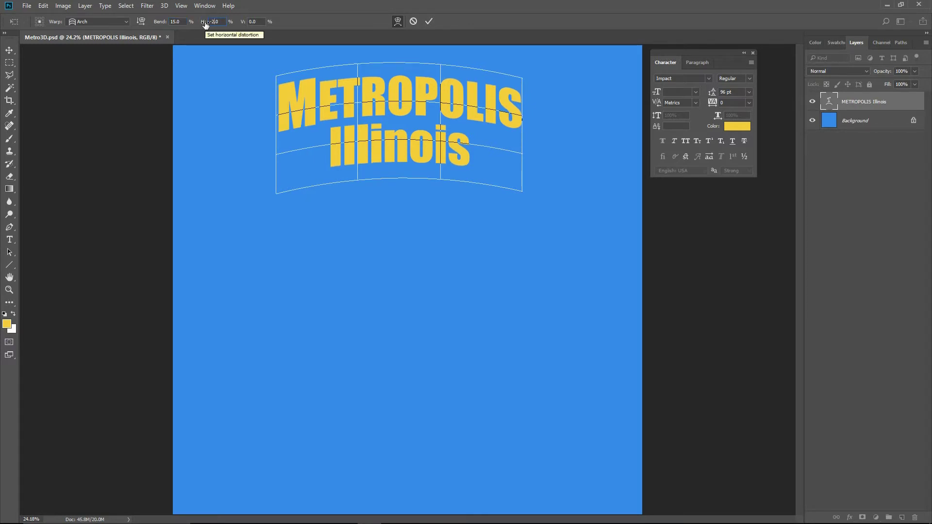
key(Tab)
text(-5)
key(Tab)
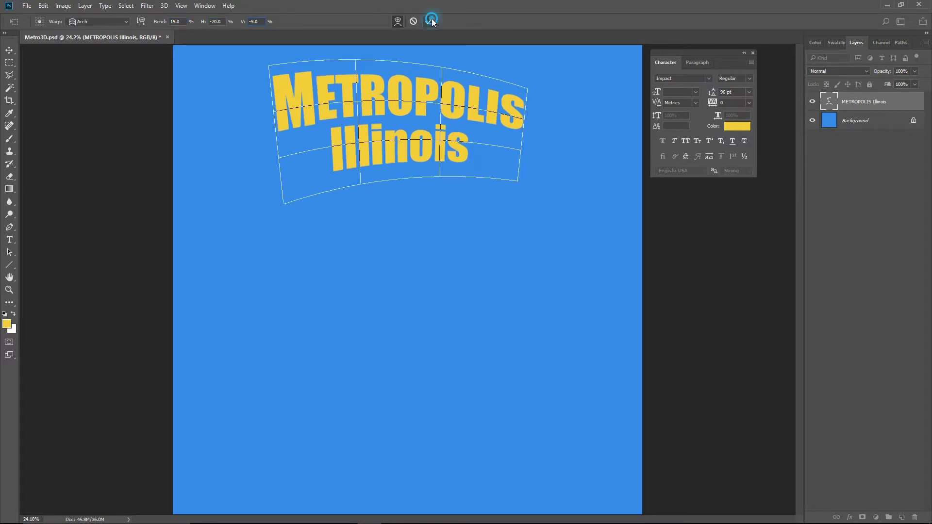
click(429, 22)
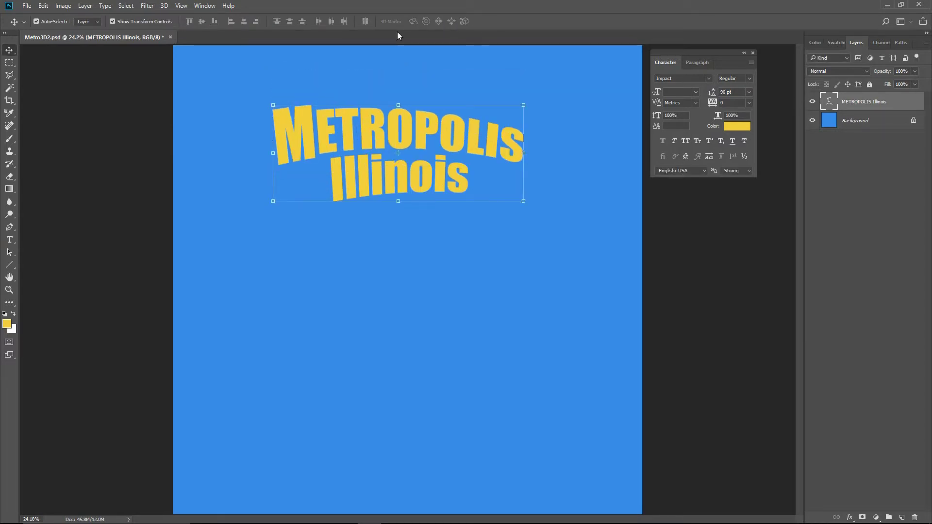
Centre the warped METROPOLIS Illinois text vertically and horizontally on the canvas.
key(ctrl+a)
key(ctrl)
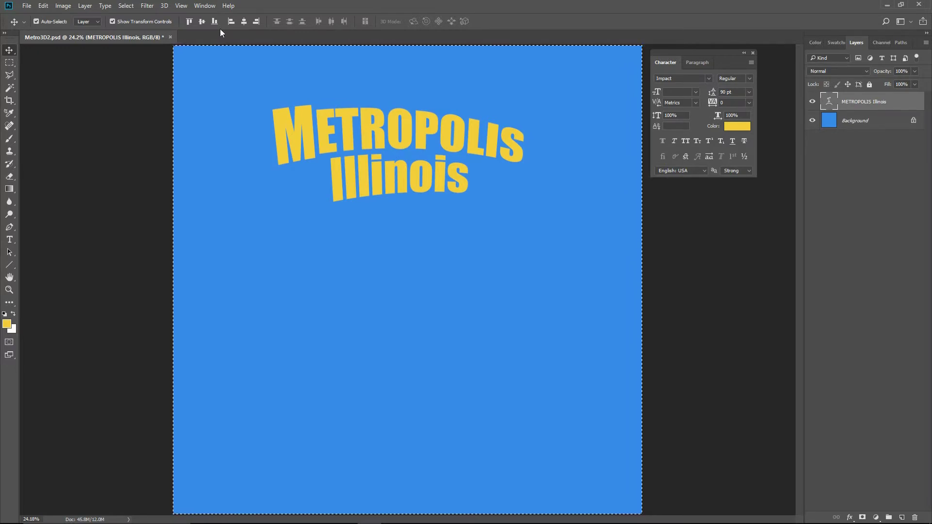
click(201, 22)
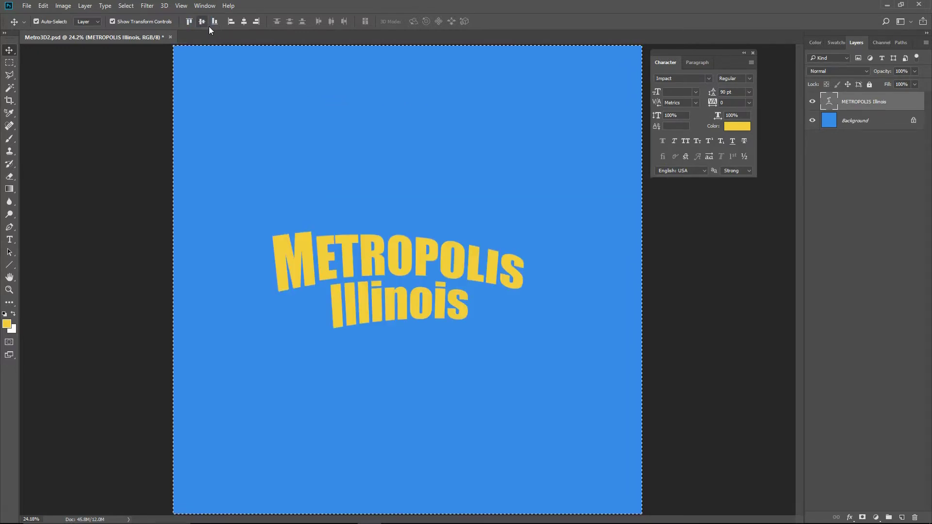
click(243, 21)
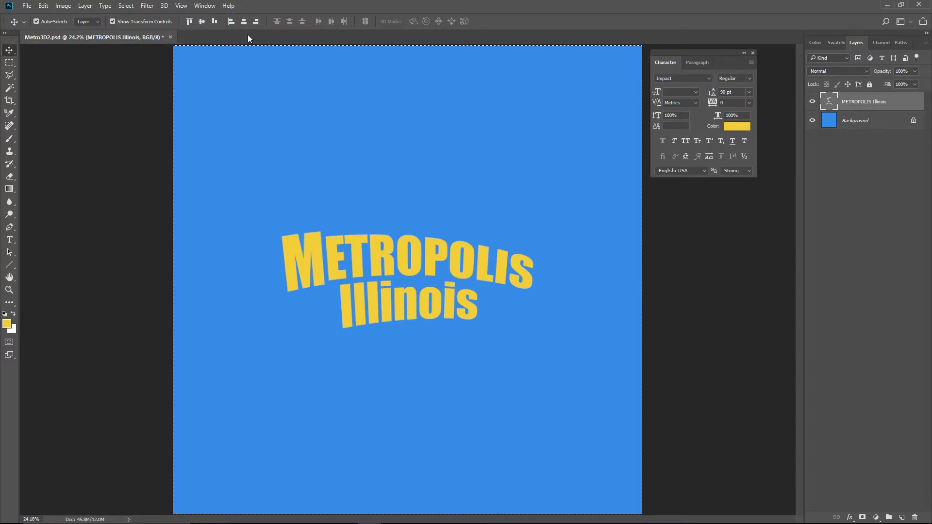
key(ctrl+d)
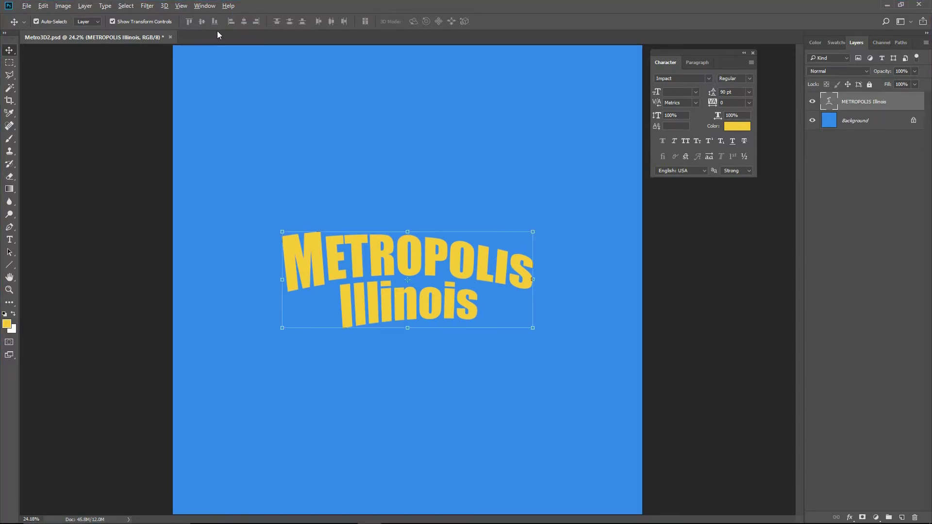
click(10, 278)
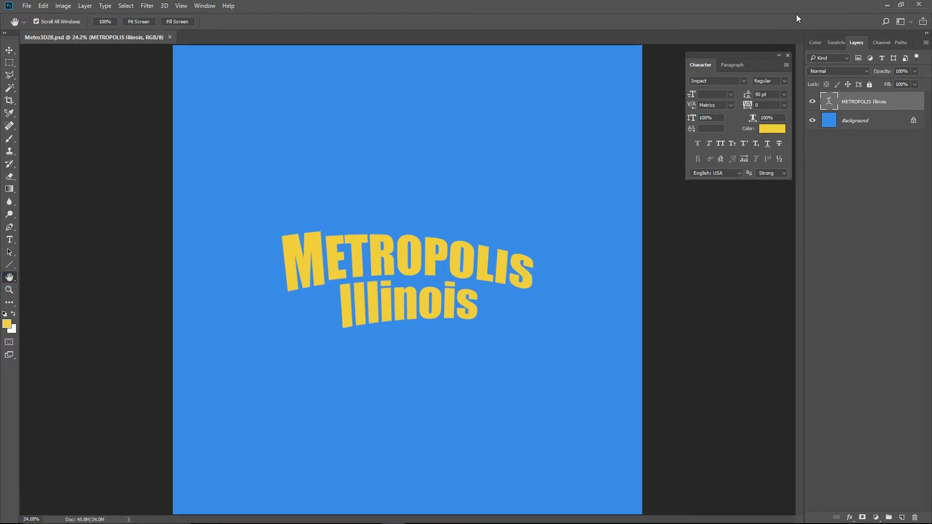
Extrude the METROPOLIS Illinois text layer into 3D and switch to the 3D workspace.
click(874, 102)
click(165, 5)
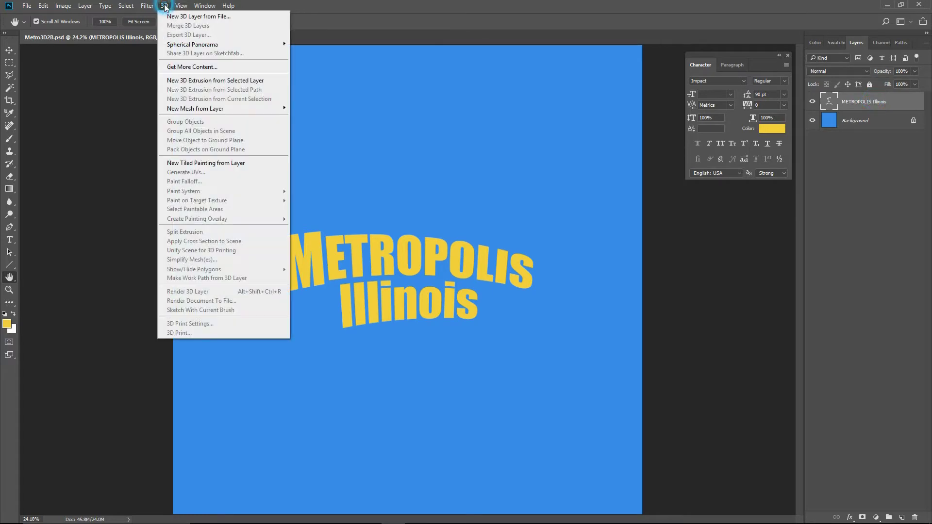
click(271, 81)
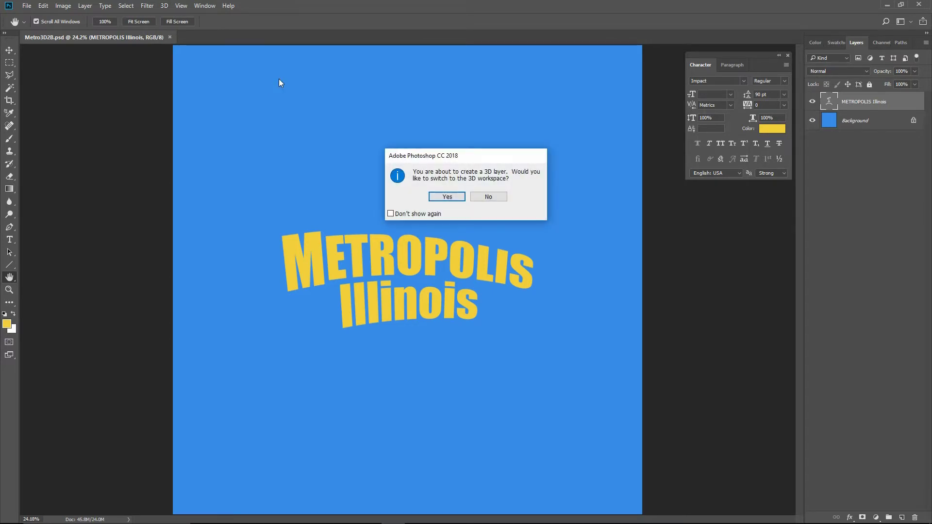
click(443, 194)
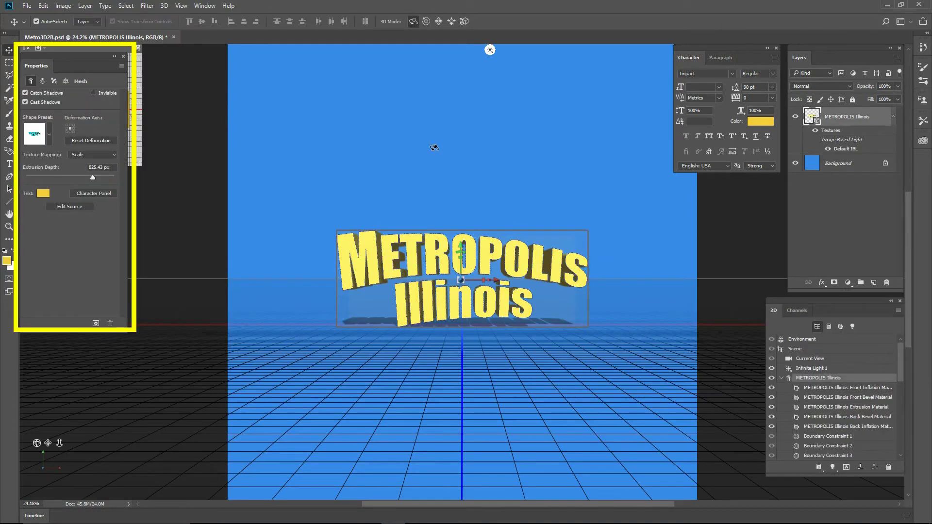
Set Infinite Light 1 to 99% intensity with no shadow and re-aim it slightly.
click(205, 6)
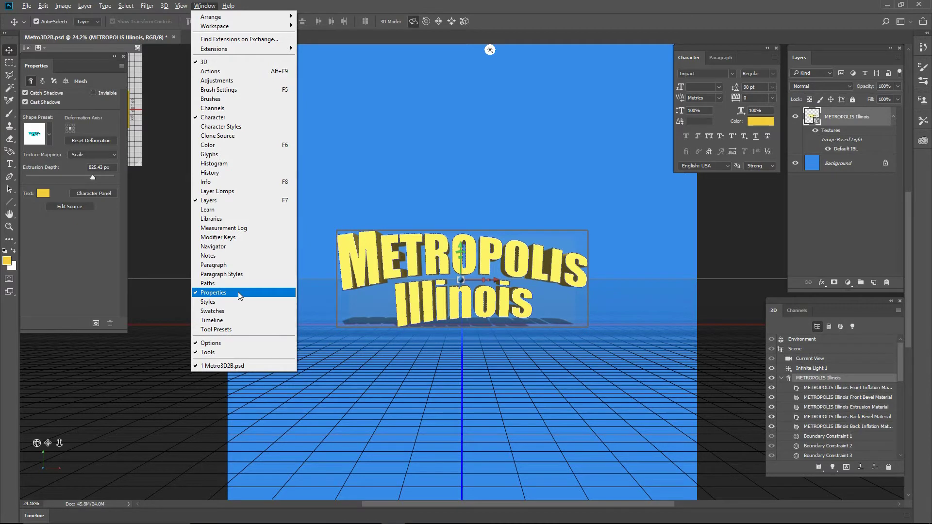
key(Escape)
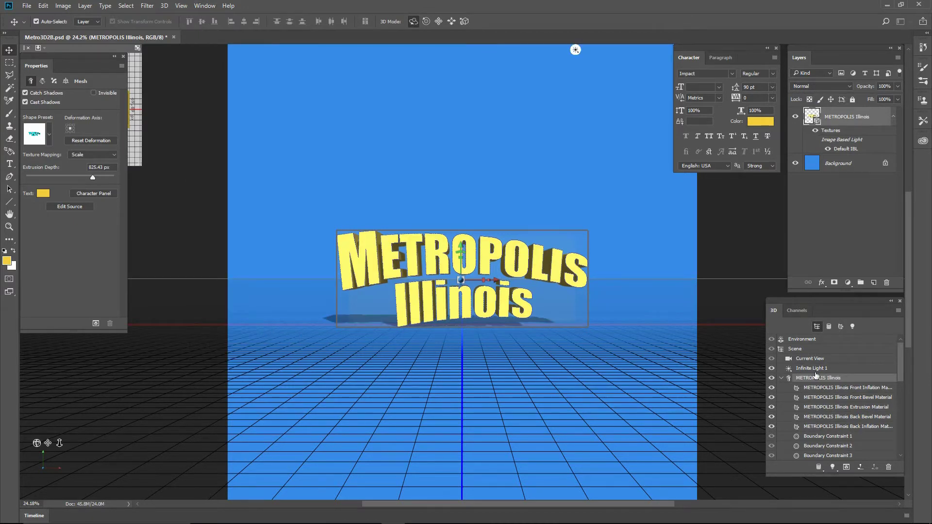
click(844, 371)
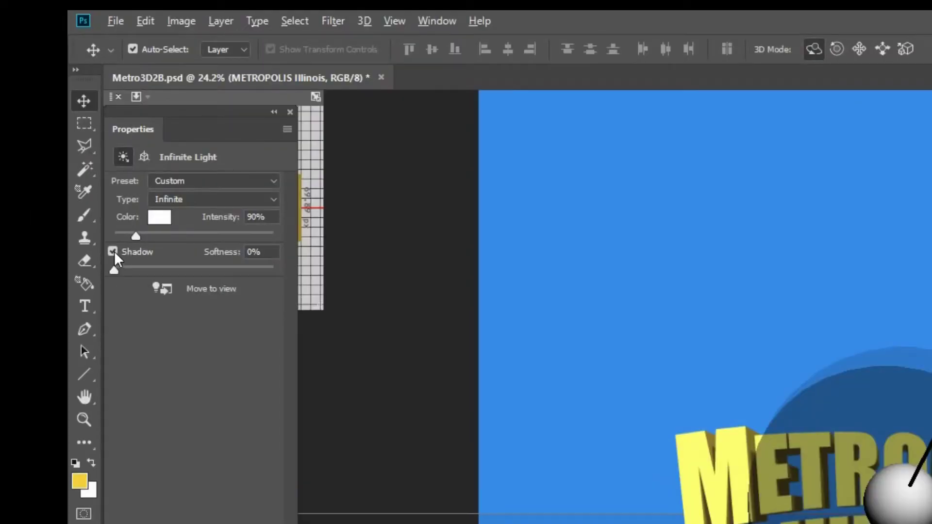
click(25, 133)
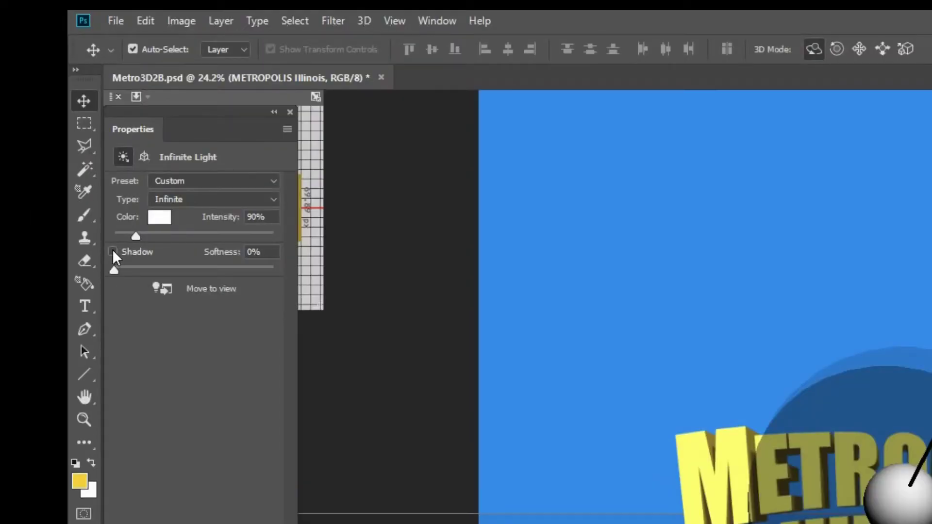
click(255, 216)
text(99)
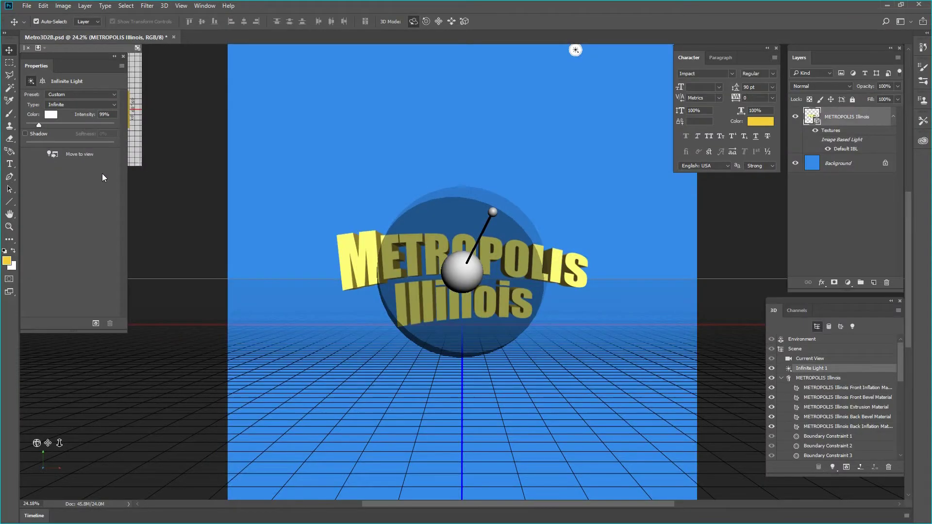
drag(494, 211, 491, 213)
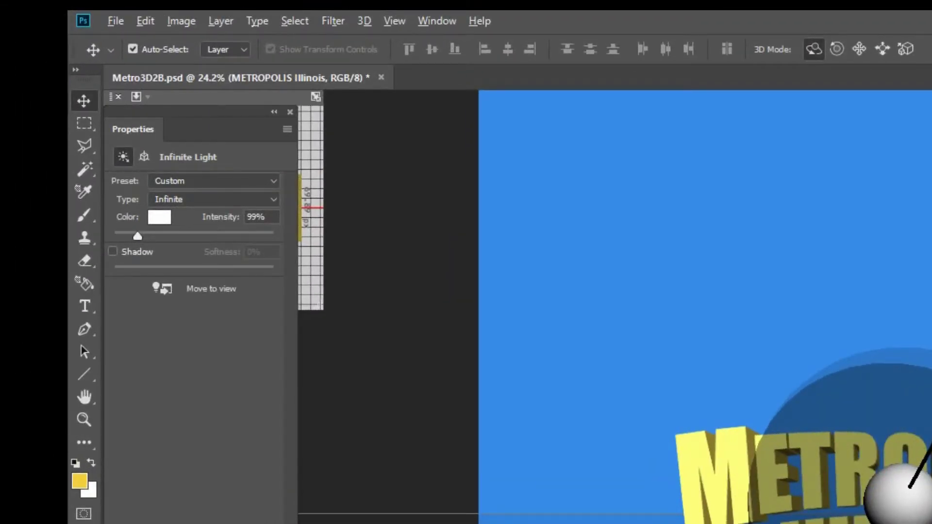
click(144, 158)
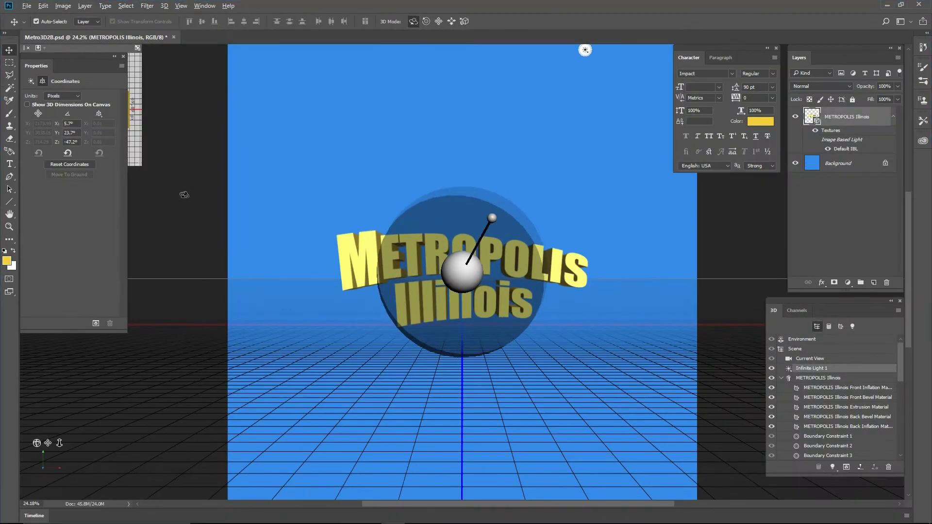
Turn off the scene Environment's shadow.
click(839, 340)
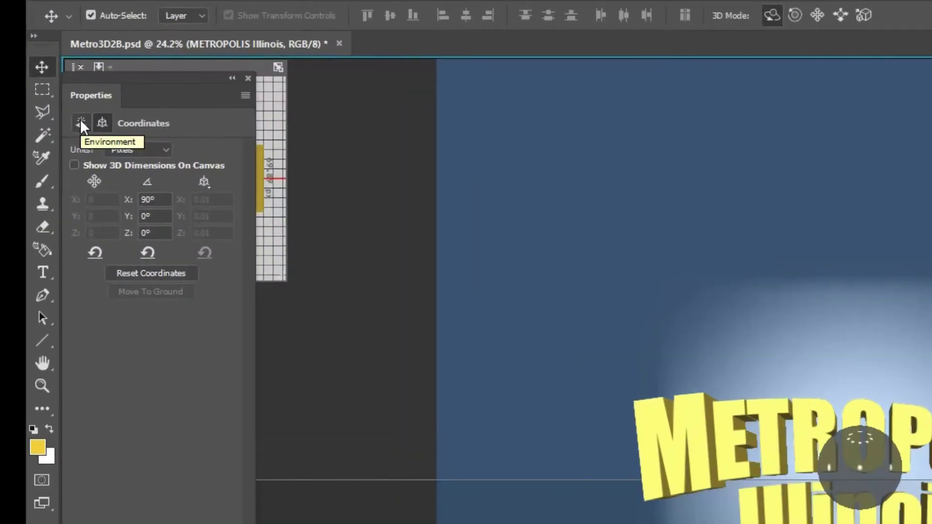
click(30, 81)
click(80, 119)
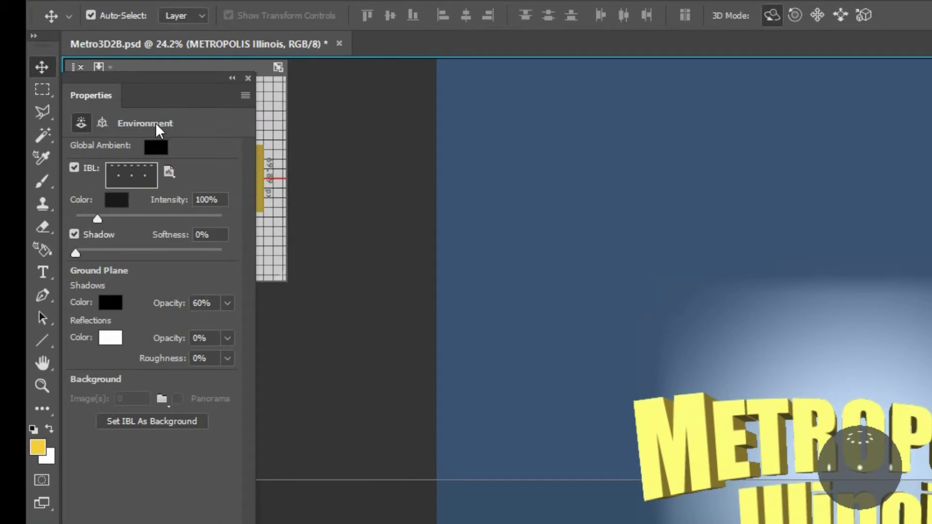
click(74, 235)
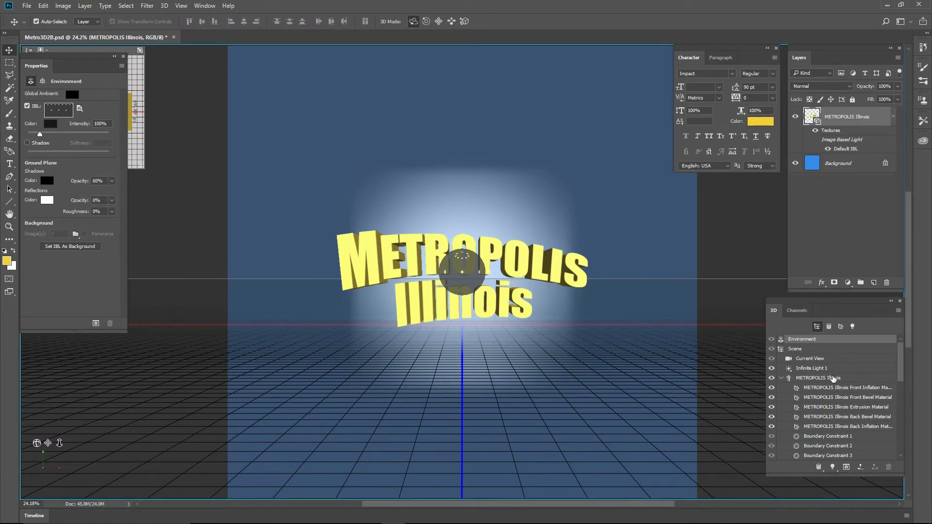
Set the text mesh's extrusion depth to 832 px.
click(833, 379)
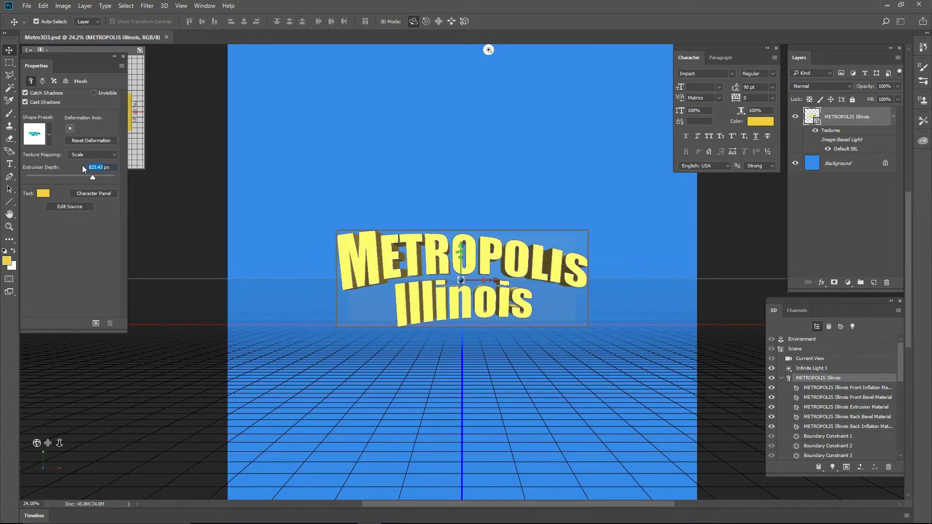
text(832)
key(Return)
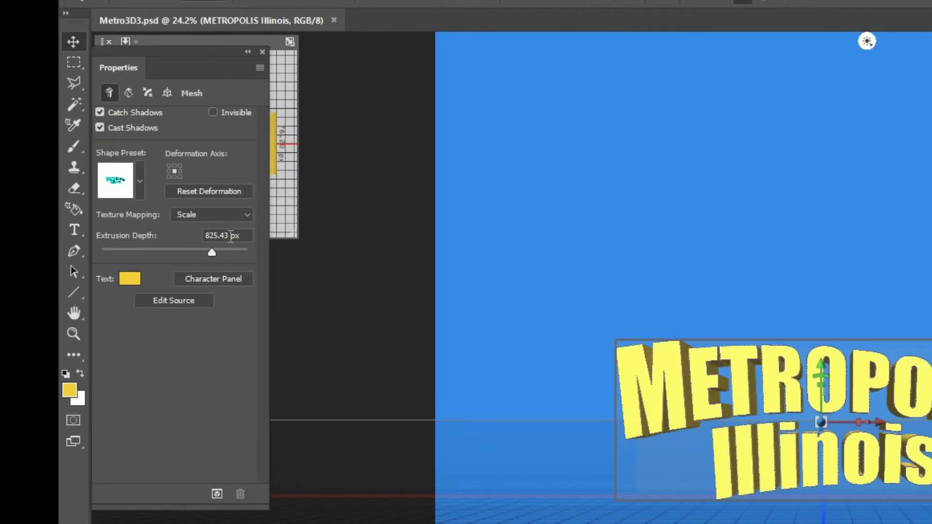
click(203, 236)
text(832)
key(Return)
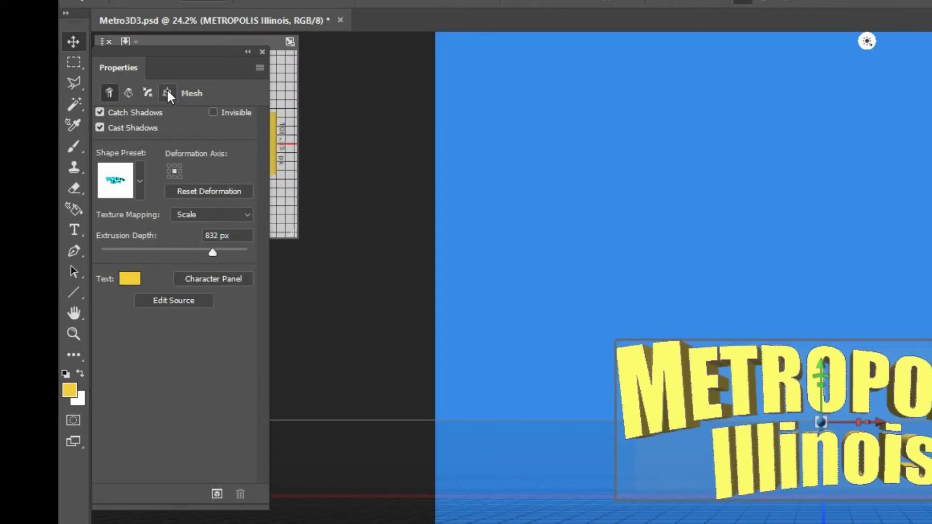
Rotate the 3D text to X -15.8°, Y 18.8°, Z -3.4°, then roll it slightly.
click(167, 93)
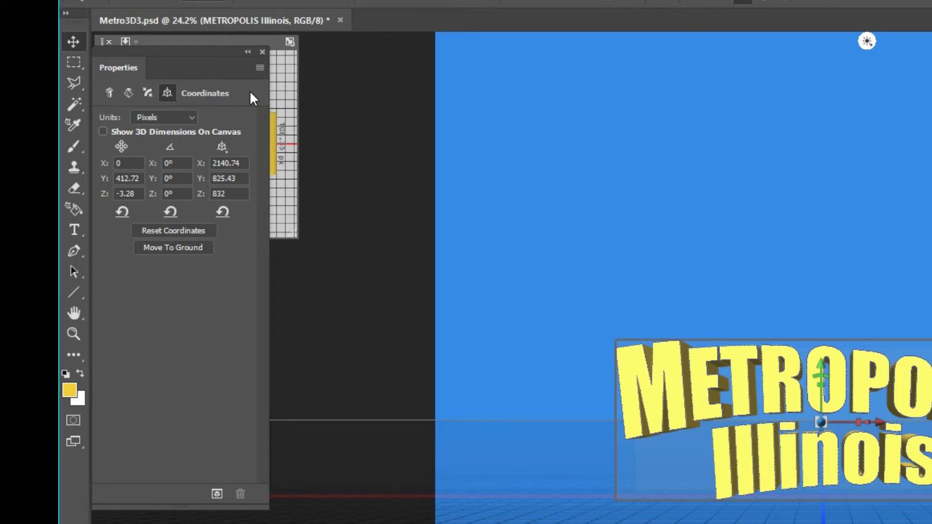
click(183, 165)
text(-15.8)
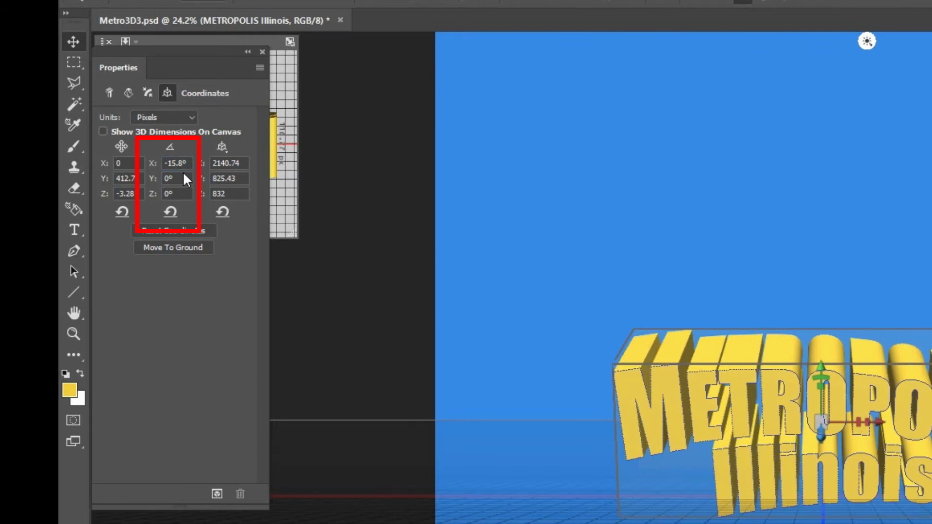
key(Tab)
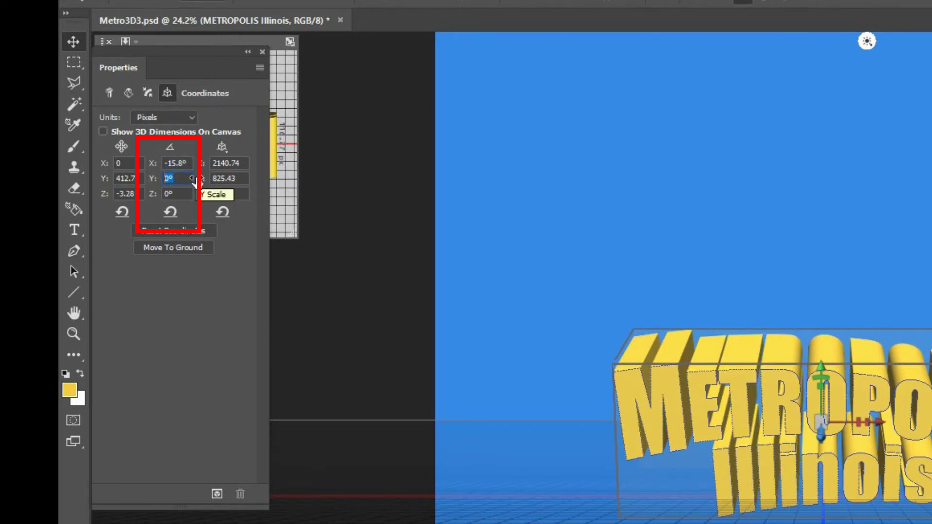
text(18.8)
key(Return)
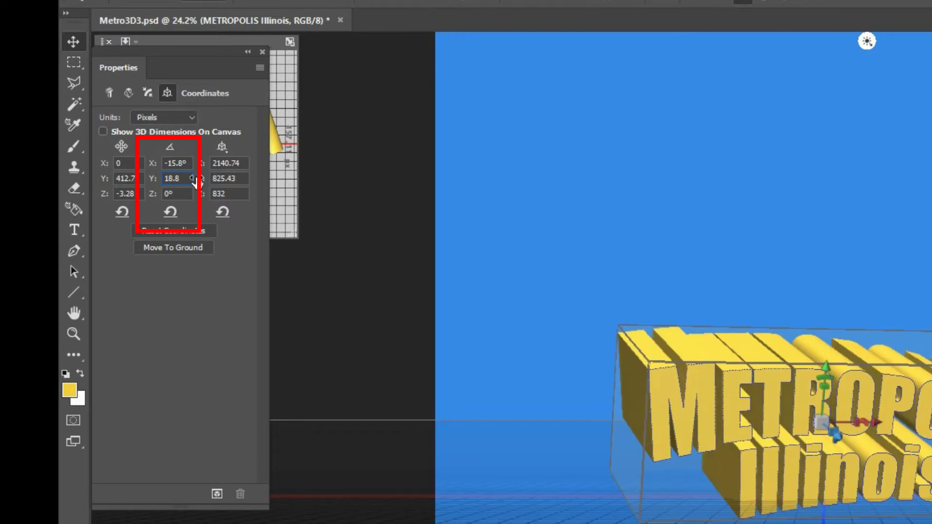
click(185, 193)
text(-3.4)
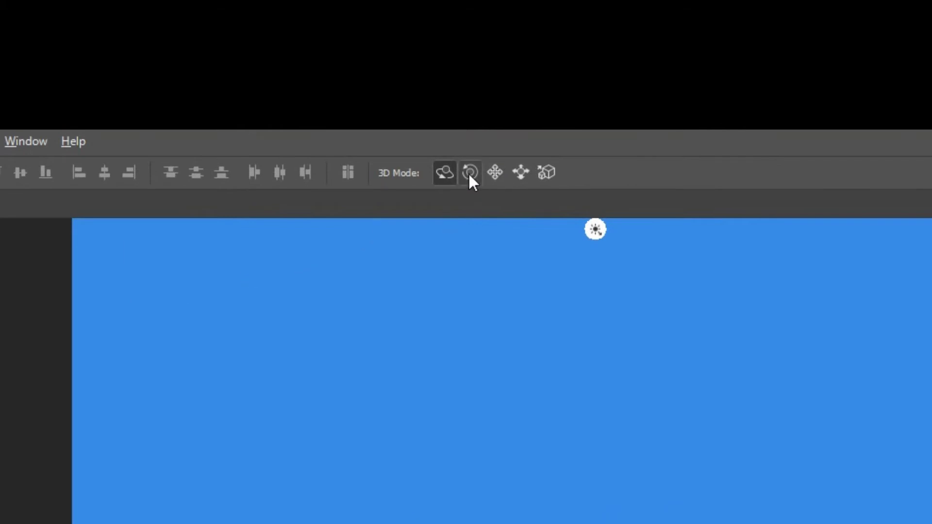
click(470, 172)
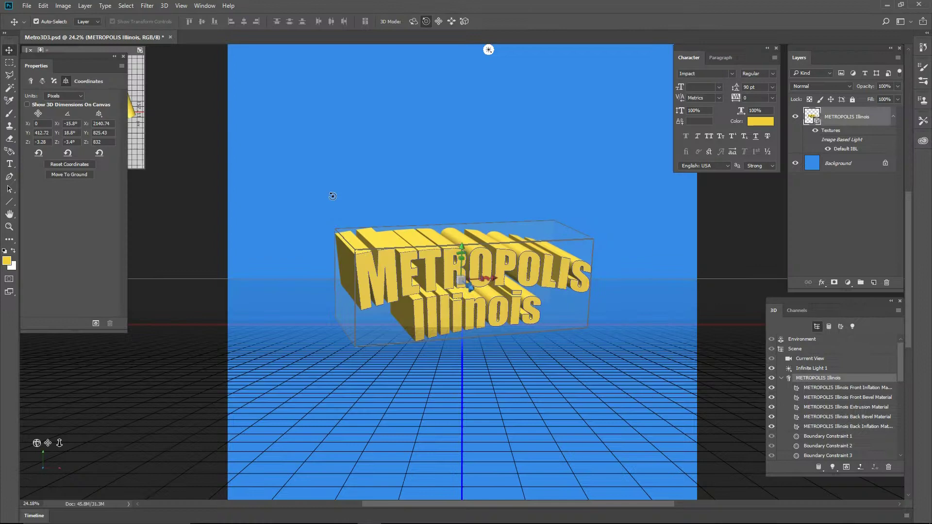
drag(318, 189, 313, 194)
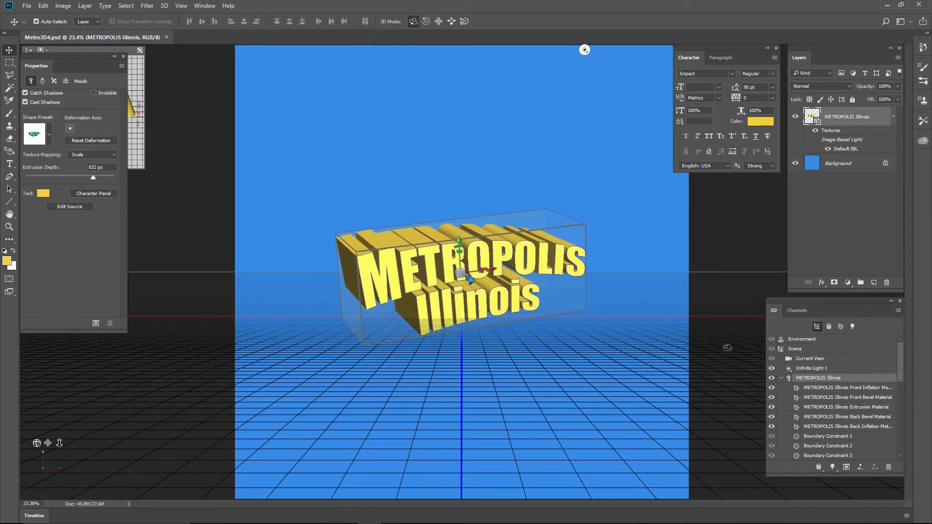
Give the Front Bevel through Back Inflation materials a pure red diffuse colour (H0 S100 B100).
click(846, 398)
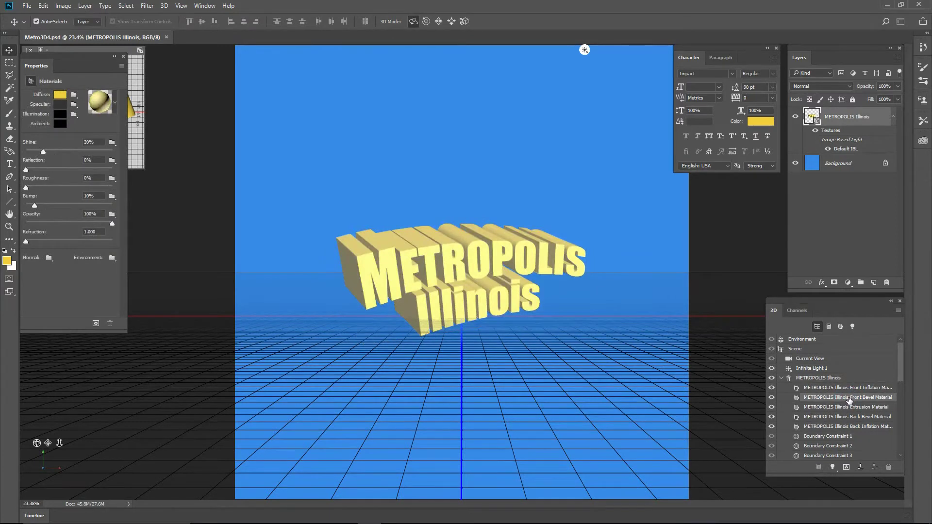
shift+click(833, 428)
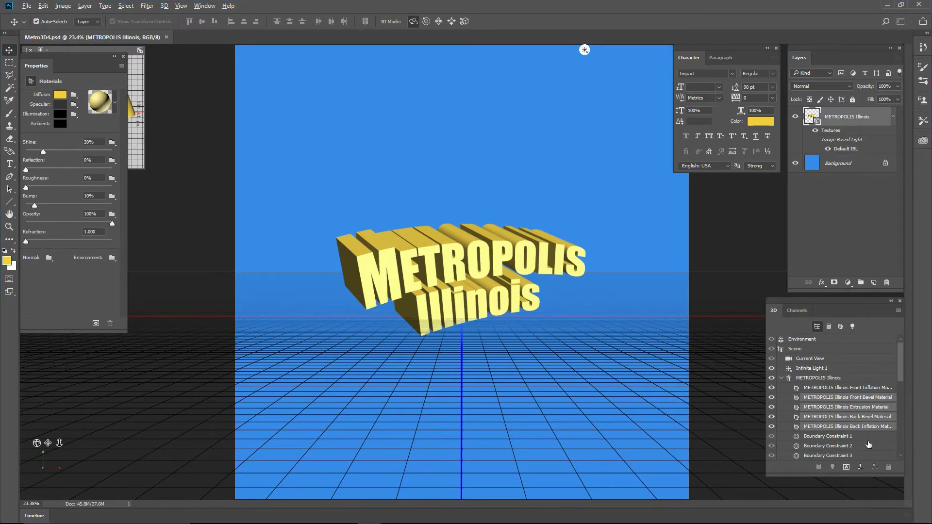
click(60, 95)
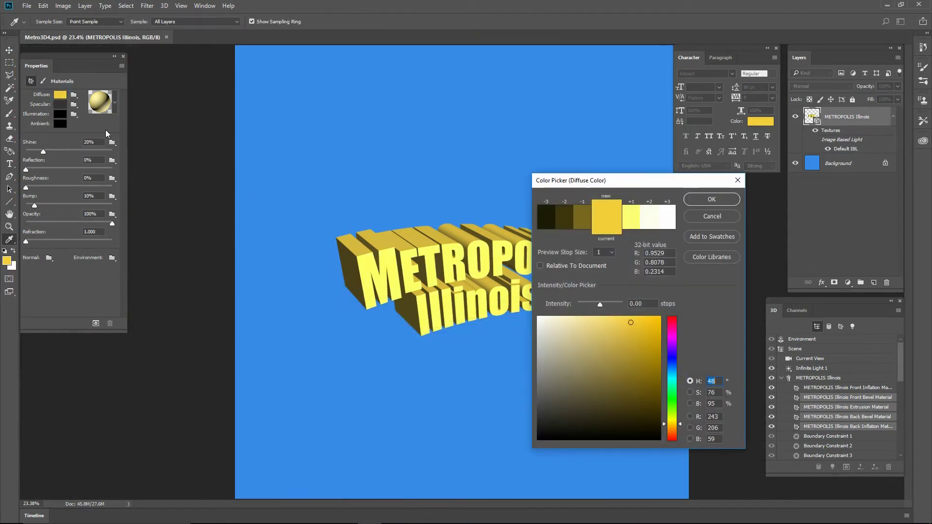
click(659, 317)
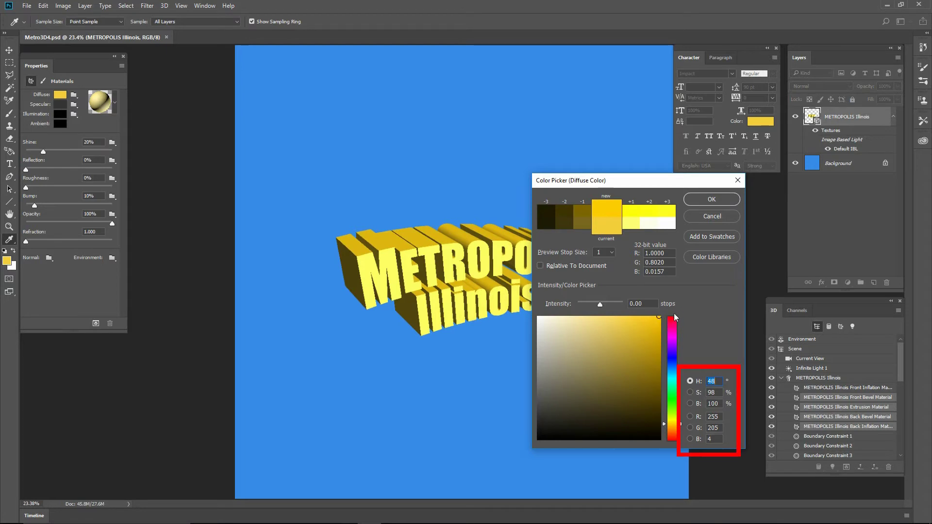
text(0)
key(Tab)
text(100)
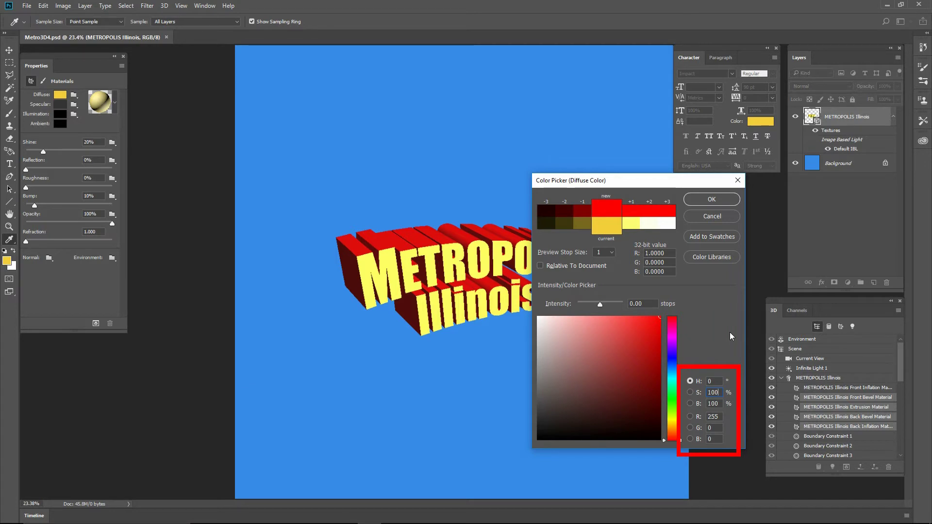
click(713, 200)
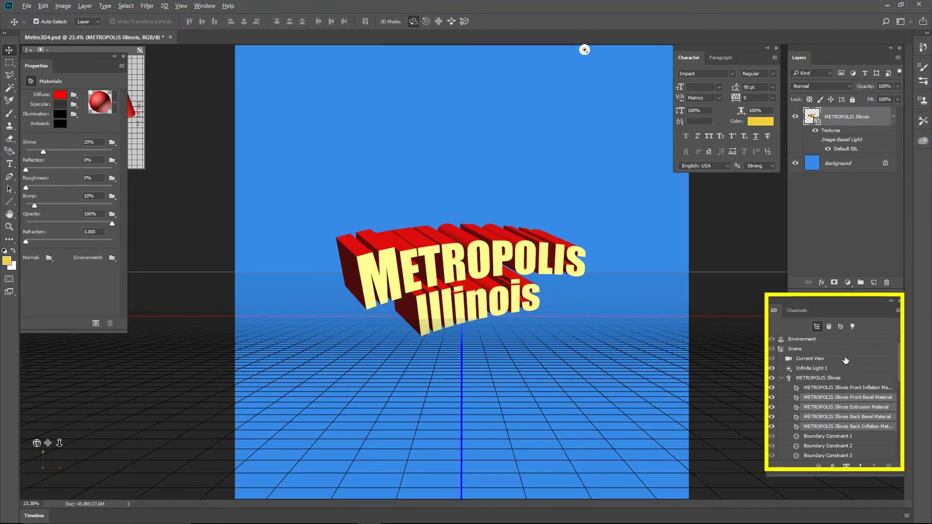
Add a black outside Stroke layer effect to the METROPOLIS Illinois 3D text layer.
click(845, 360)
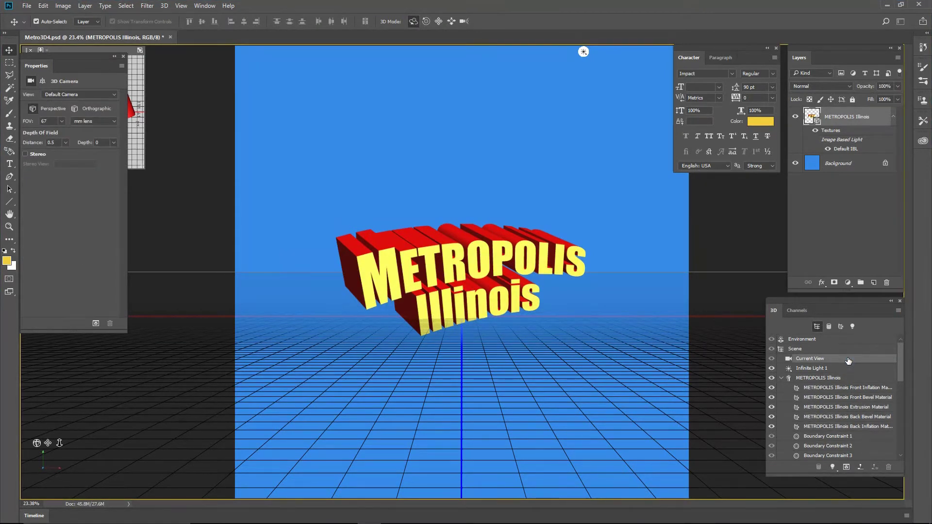
click(821, 283)
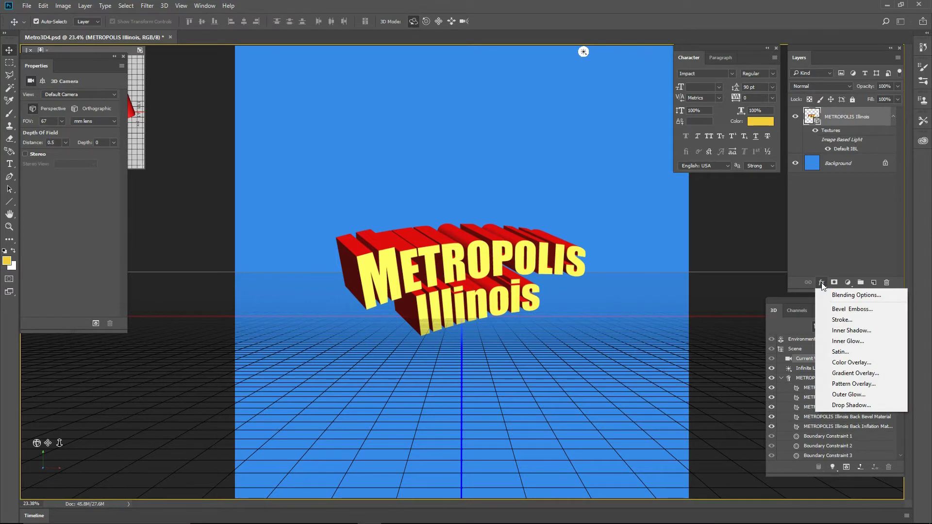
click(861, 319)
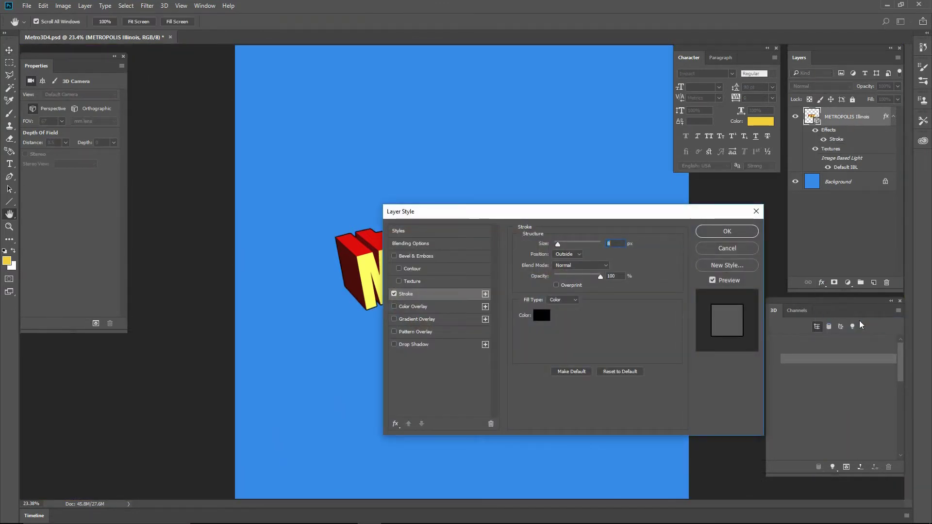
click(738, 231)
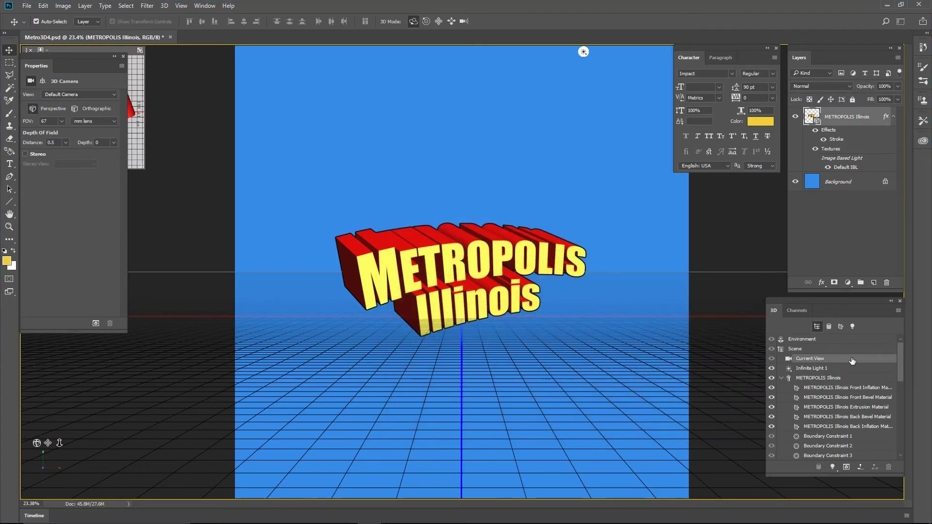
click(852, 378)
Duplicate the 3D text into a new layer named 'Stroke' and reapply its Stroke layer style.
key(ctrl+alt+j)
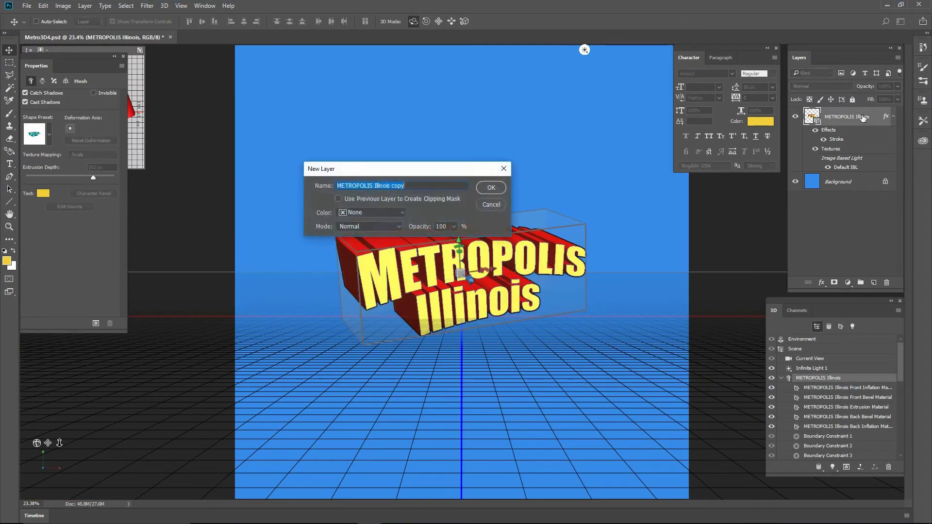
text(Stroke)
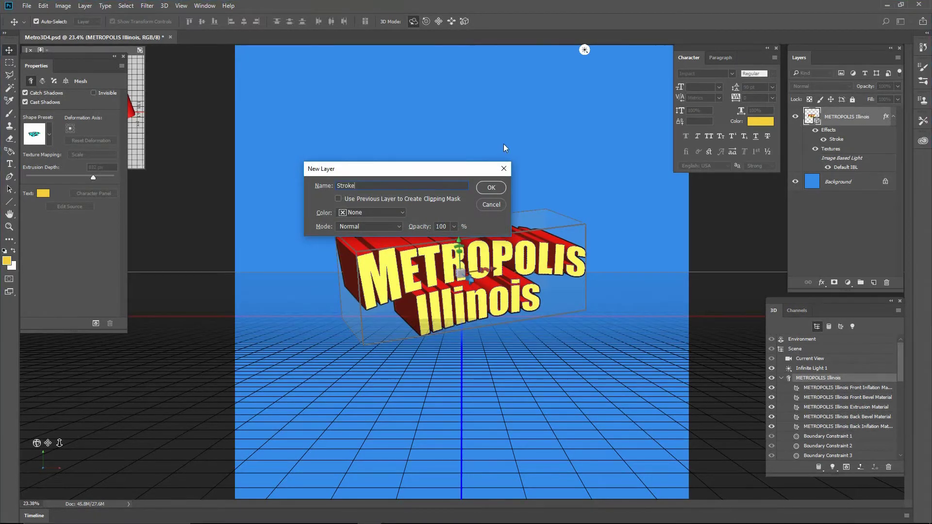
click(489, 189)
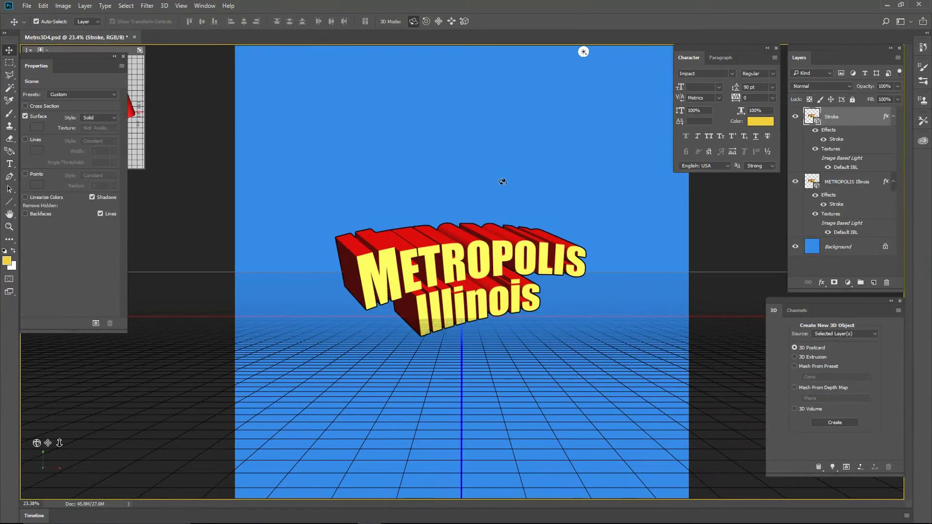
right_click(858, 115)
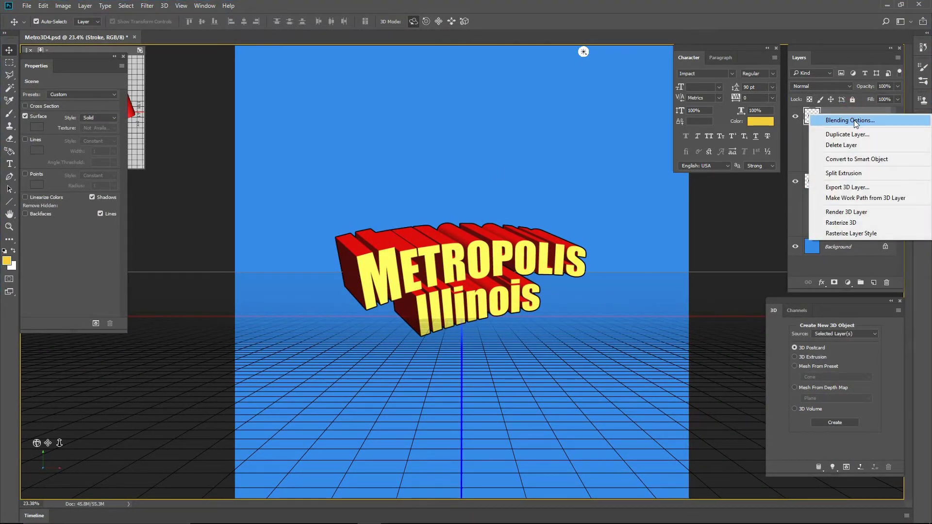
click(855, 121)
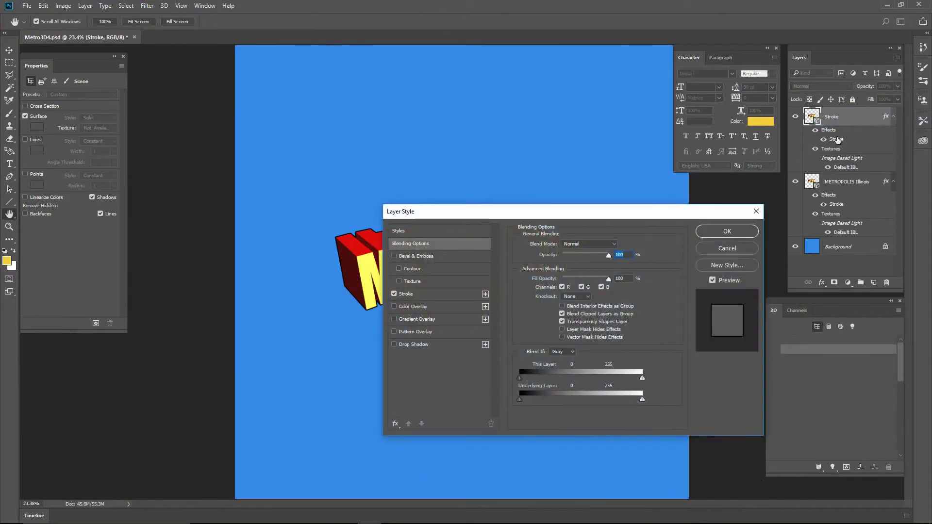
click(727, 231)
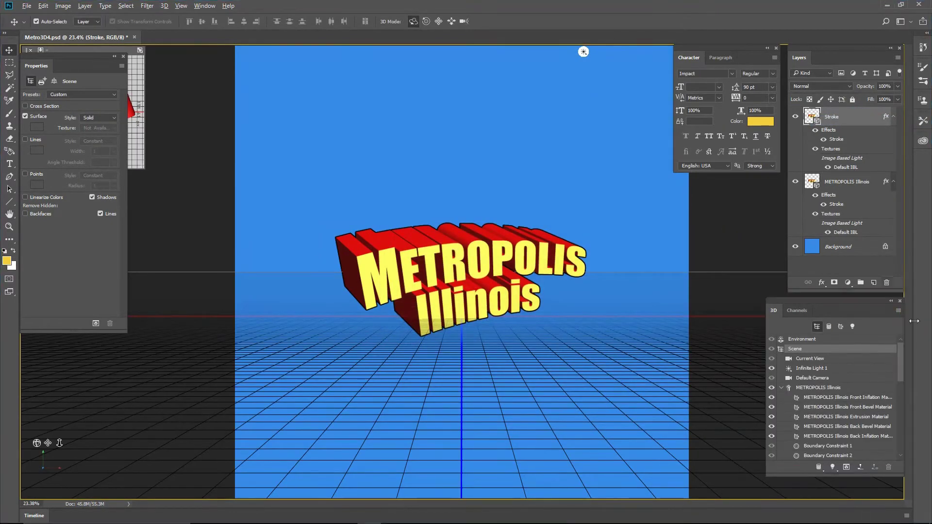
click(863, 387)
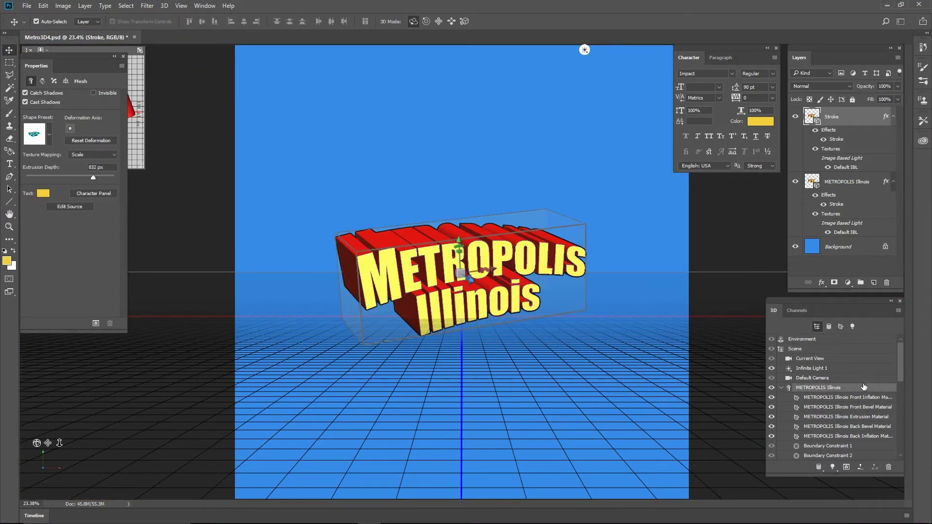
Set the Stroke copy's extrusion depth to 1 px.
double_click(98, 167)
text(1)
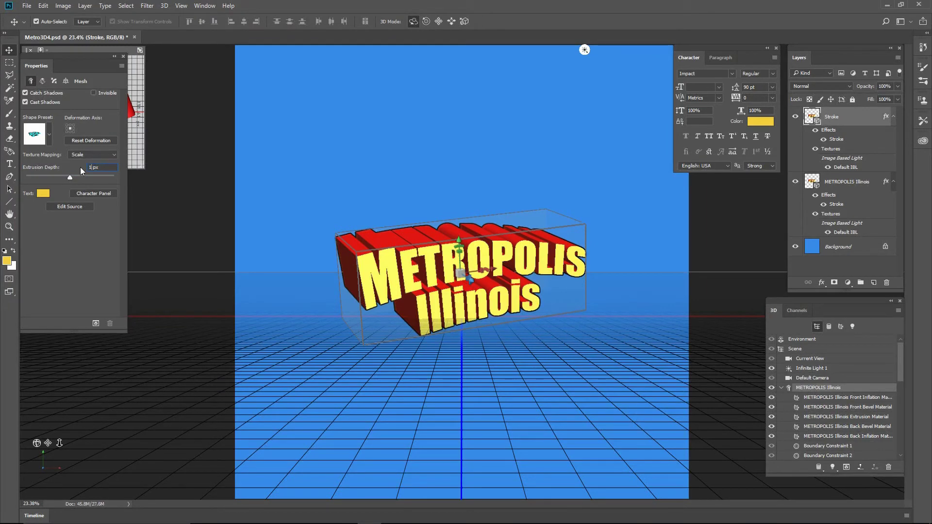
key(Return)
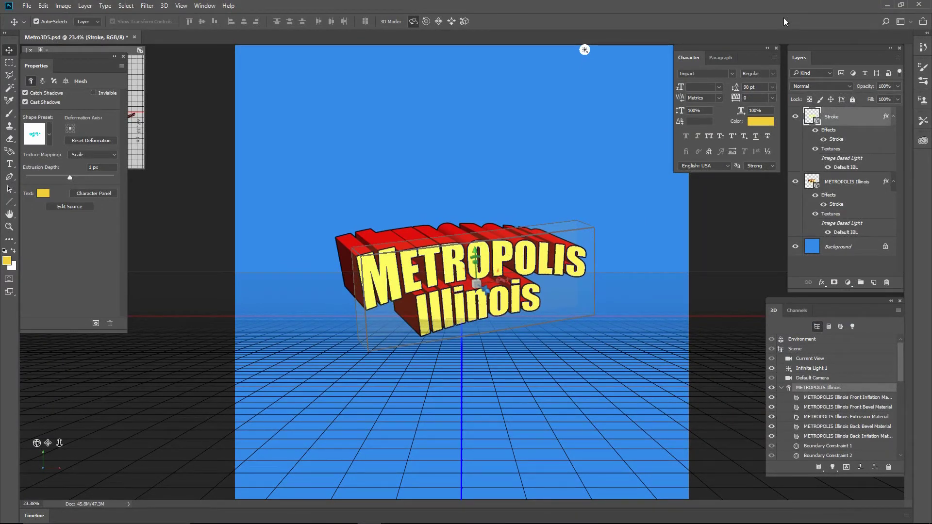
Rename the Stroke layer's 3D mesh to 'Stroke'.
click(853, 118)
double_click(826, 388)
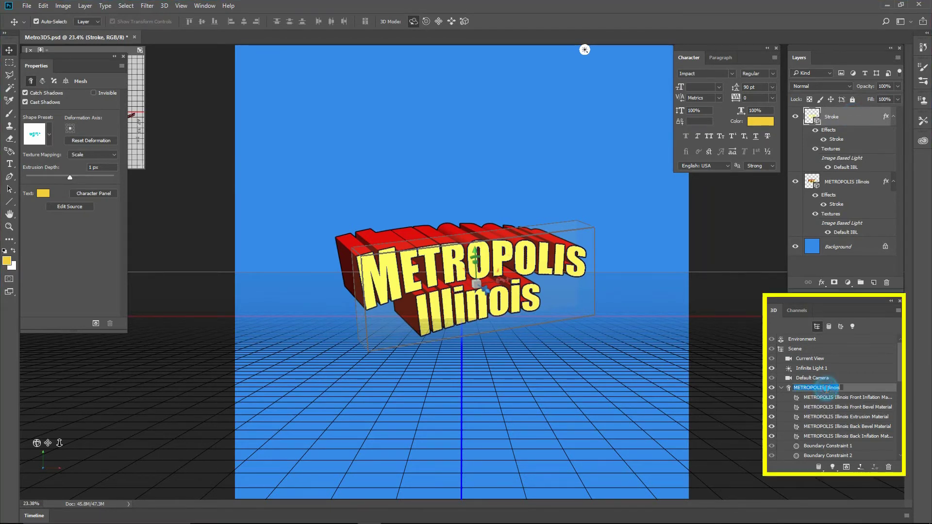
text(Stroke)
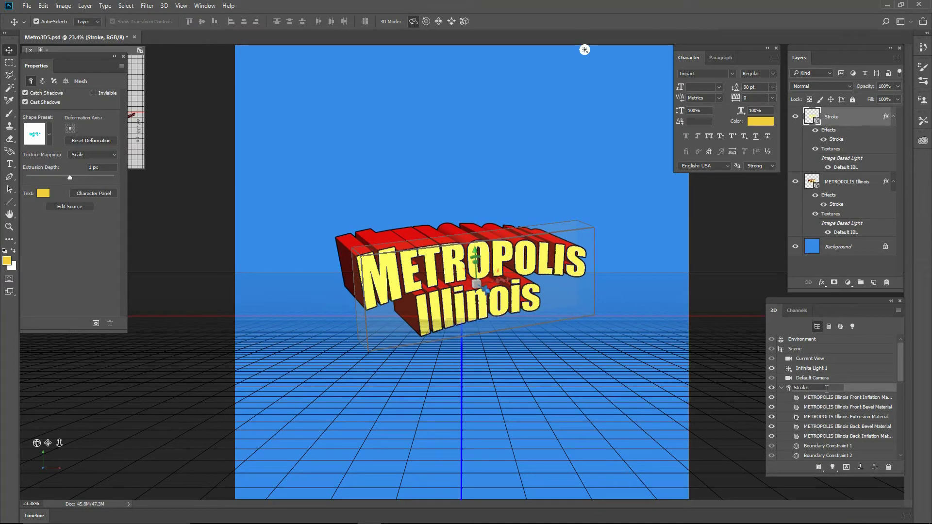
key(Return)
Hide the blue Background layer and draw a rectangular marquee around the 3D text.
click(795, 247)
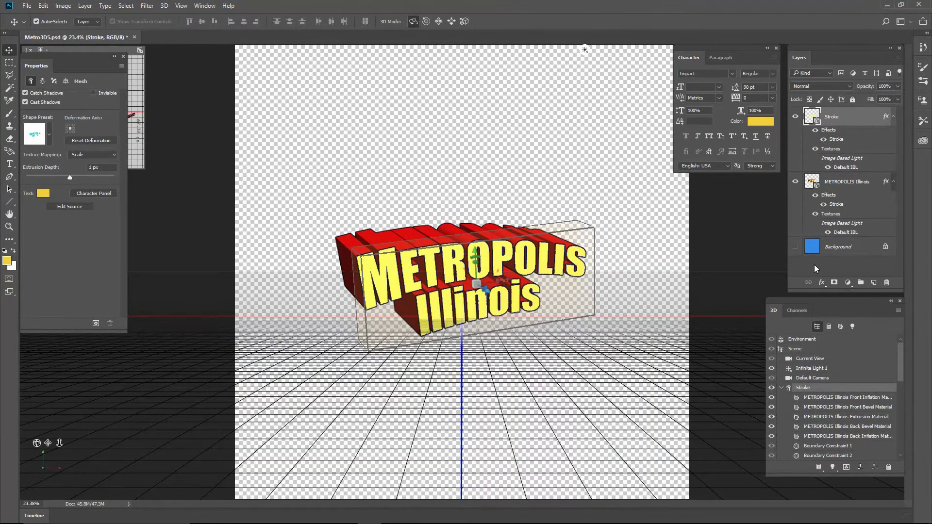
click(12, 214)
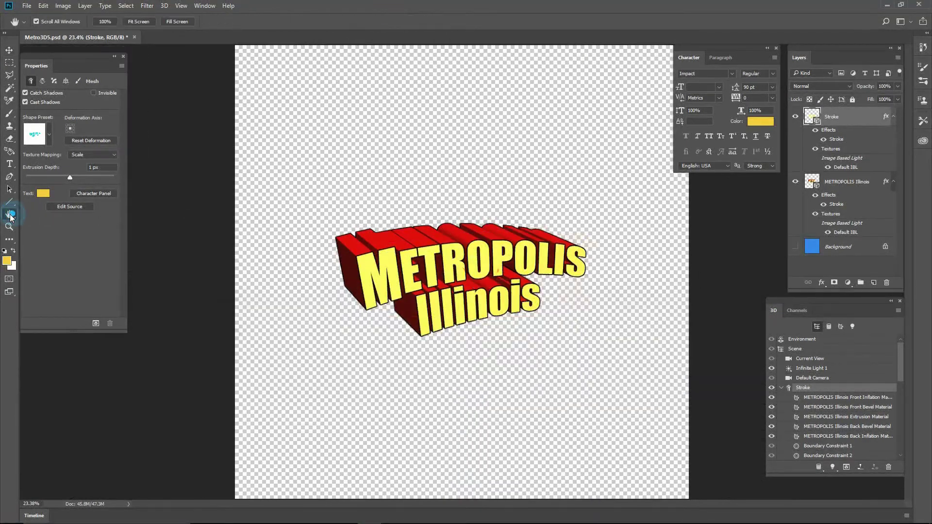
click(10, 63)
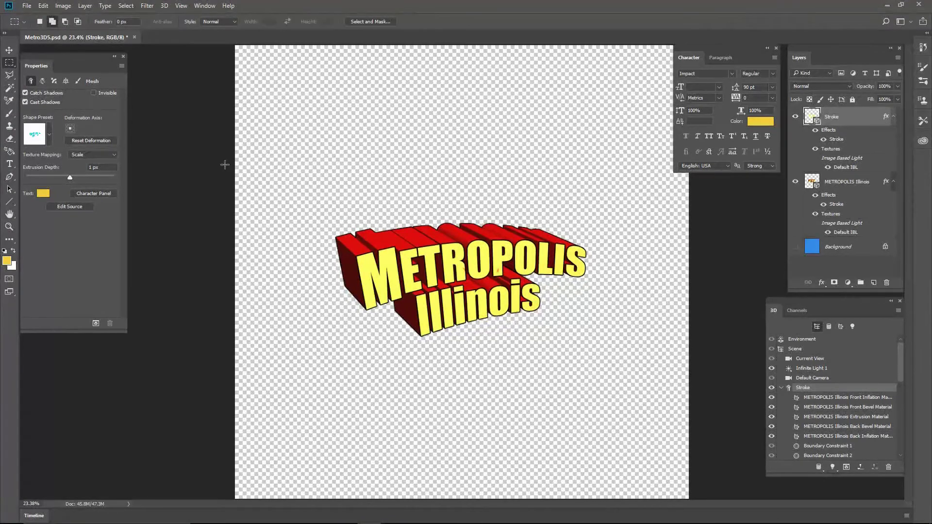
drag(313, 203, 595, 346)
Confirm the 3D preferences, then render the Stroke layer's 3D text.
click(44, 6)
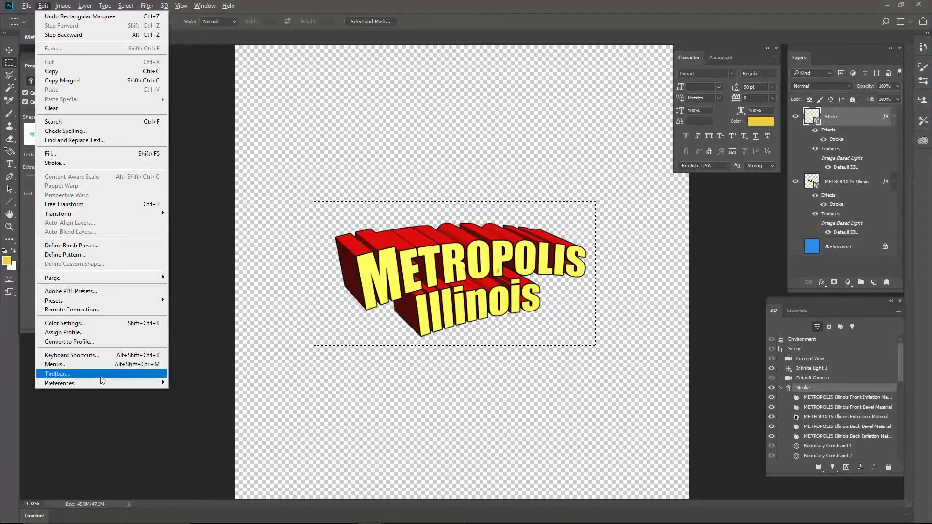
mouse_move(103, 383)
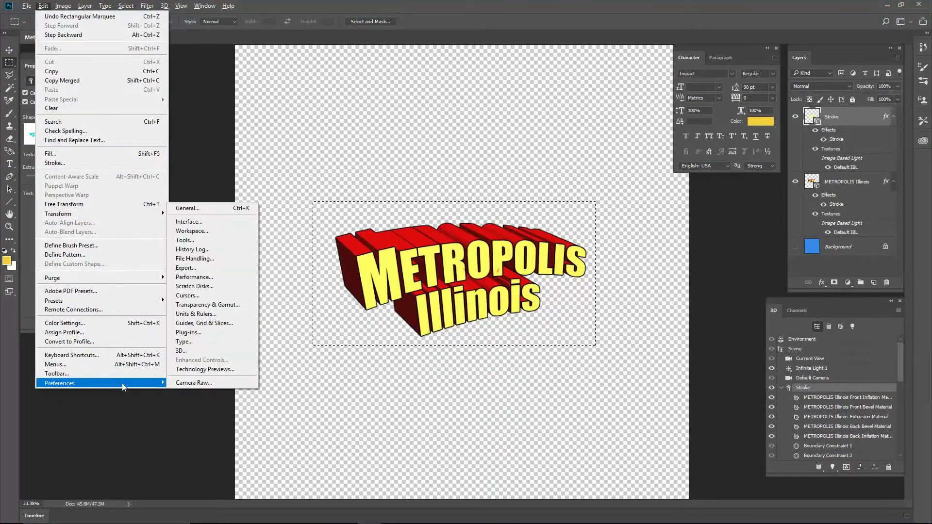
click(222, 352)
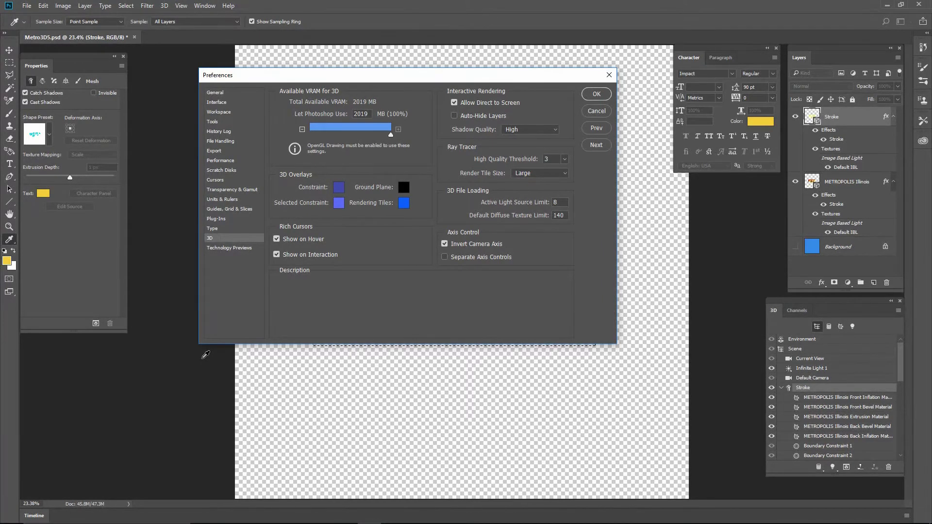
click(597, 94)
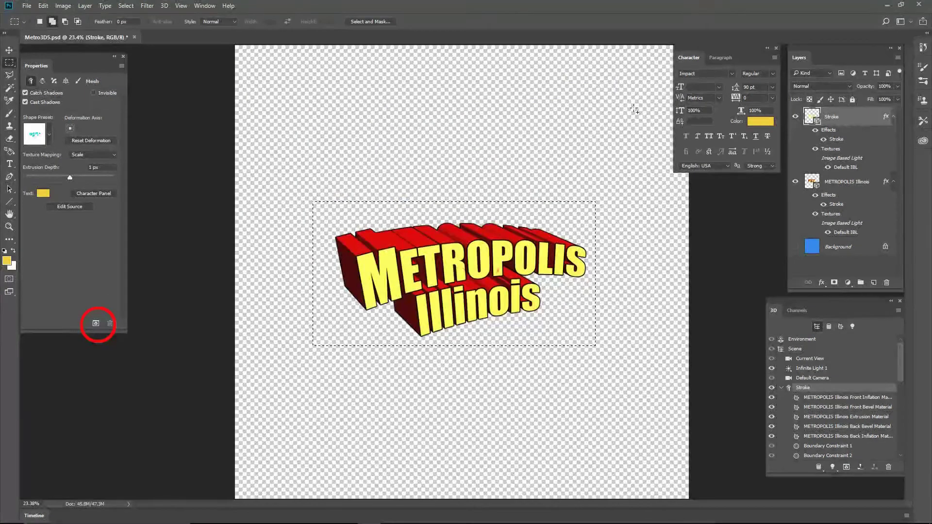
click(95, 324)
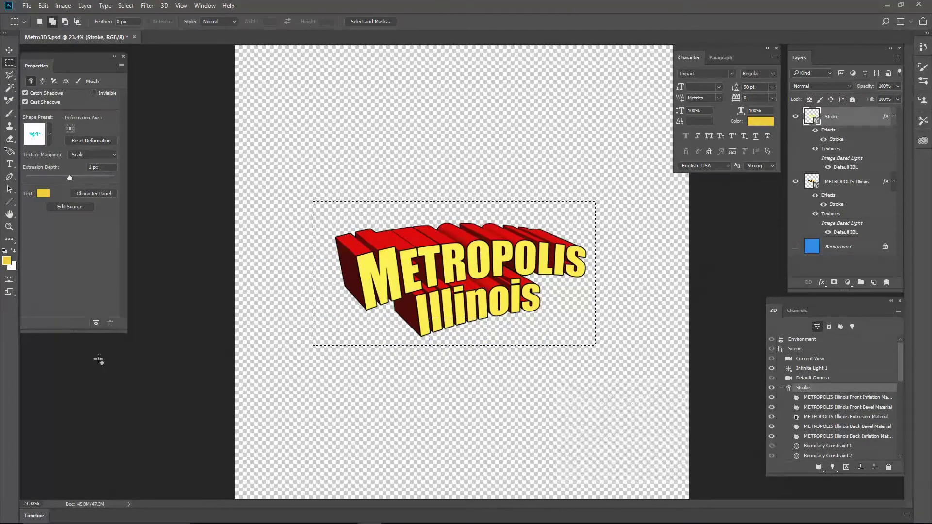
Render the METROPOLIS Illinois layer's 3D text mesh as well, then reselect the Stroke layer.
click(855, 180)
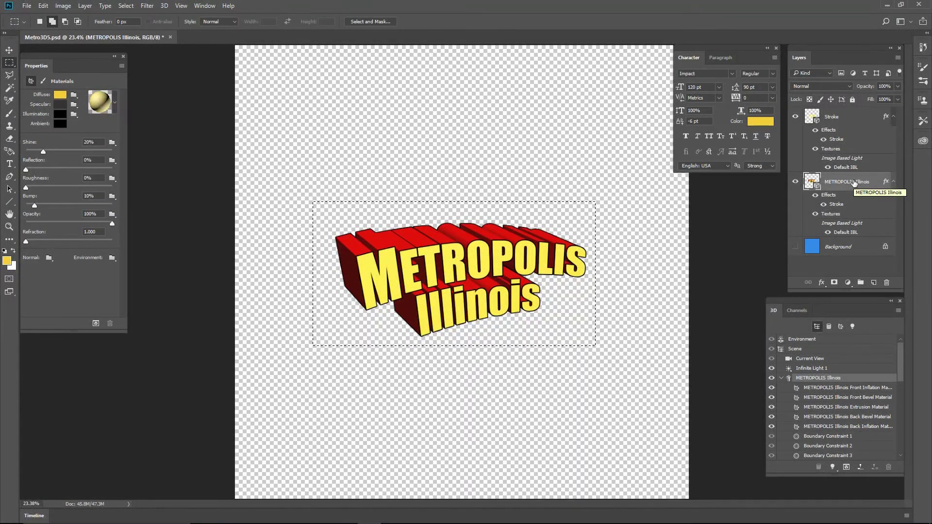
click(788, 379)
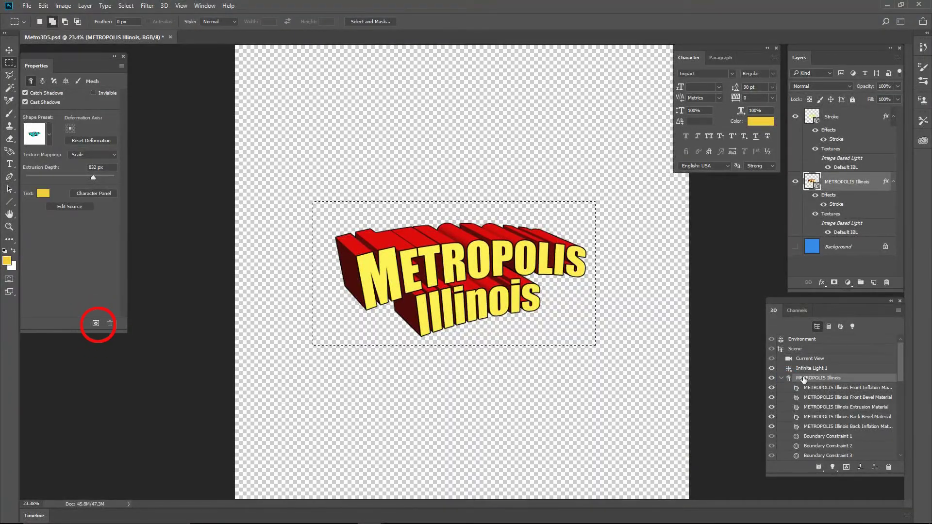
click(96, 323)
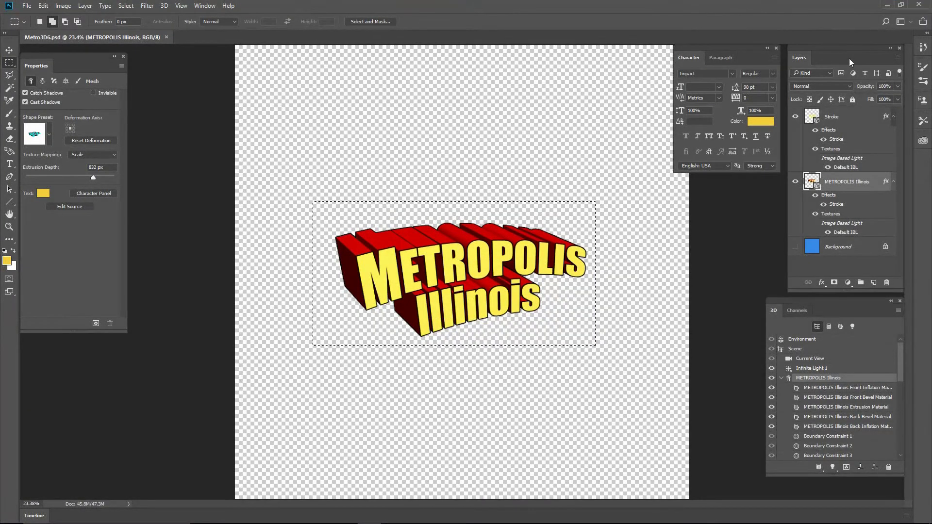
click(858, 118)
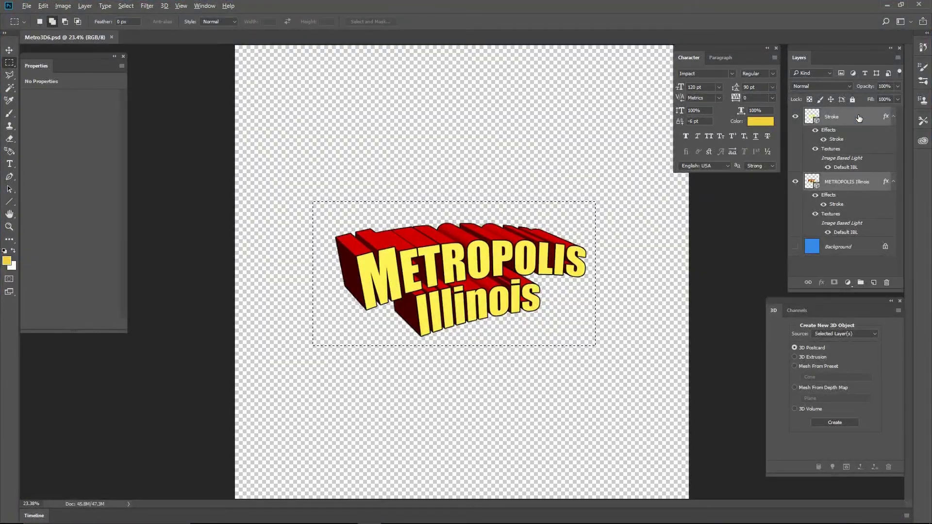
Convert the layers into a Stroke smart object and export it as transparent PNG 'MetroIL'.
right_click(859, 118)
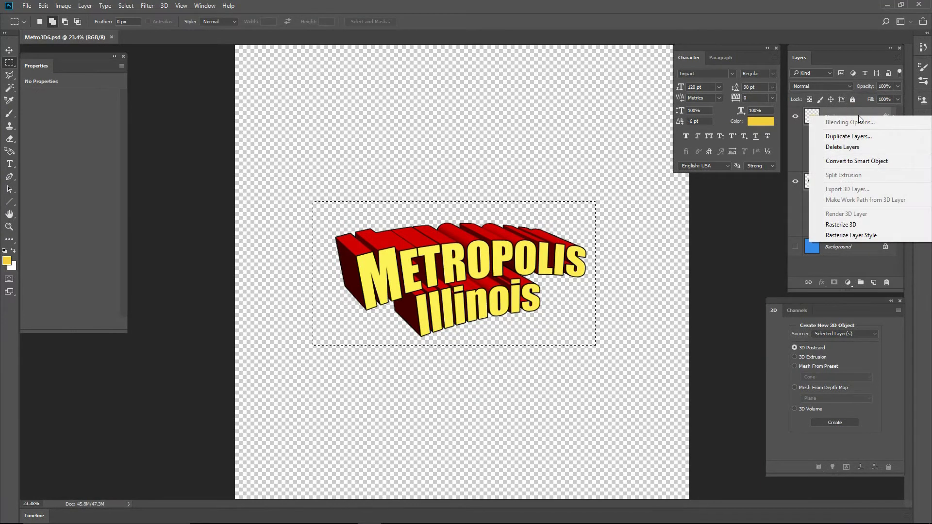
click(878, 161)
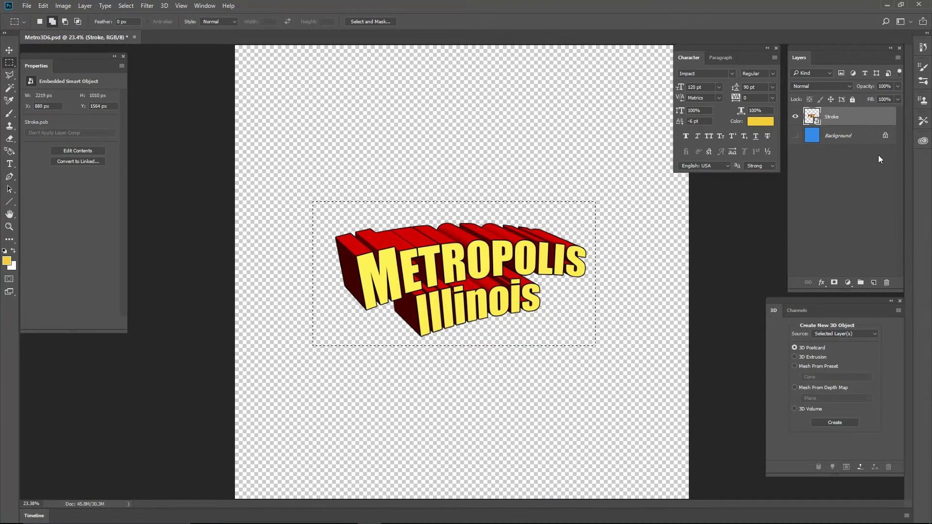
right_click(860, 119)
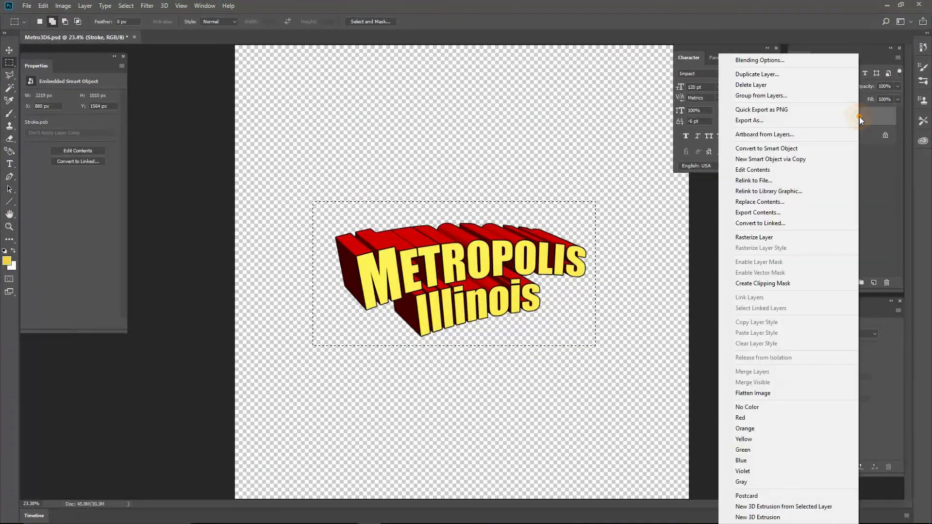
click(802, 121)
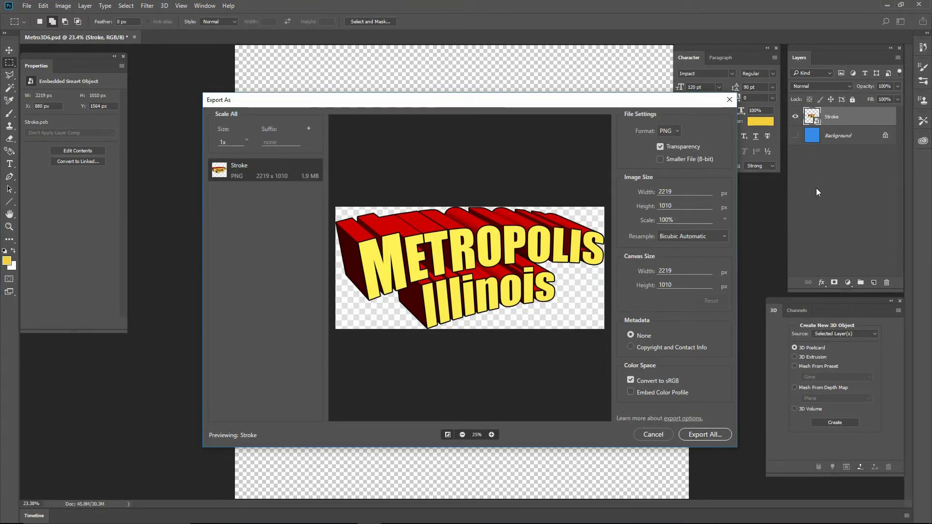
click(705, 435)
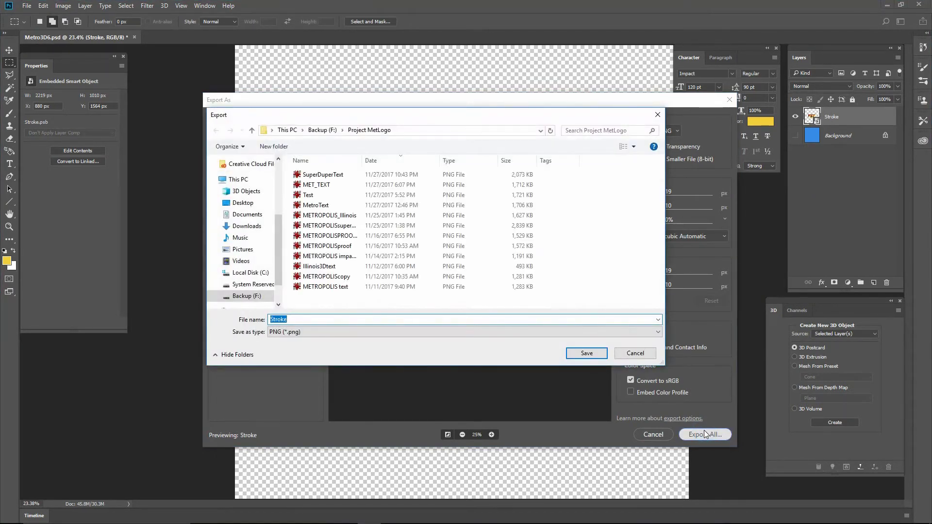
text(MetroIL)
click(586, 354)
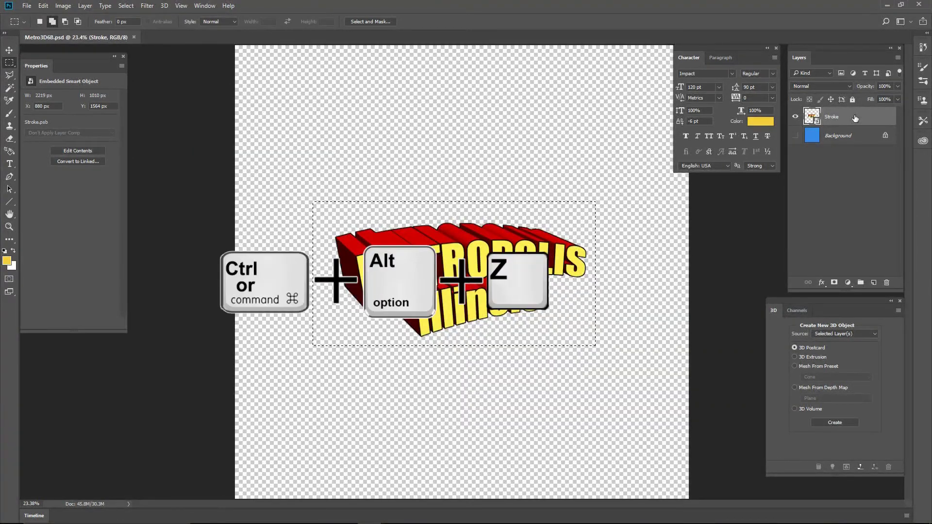
Undo the smart object conversion, deselect, and reselect the Stroke layer and 3D scene.
key(ctrl+alt+z)
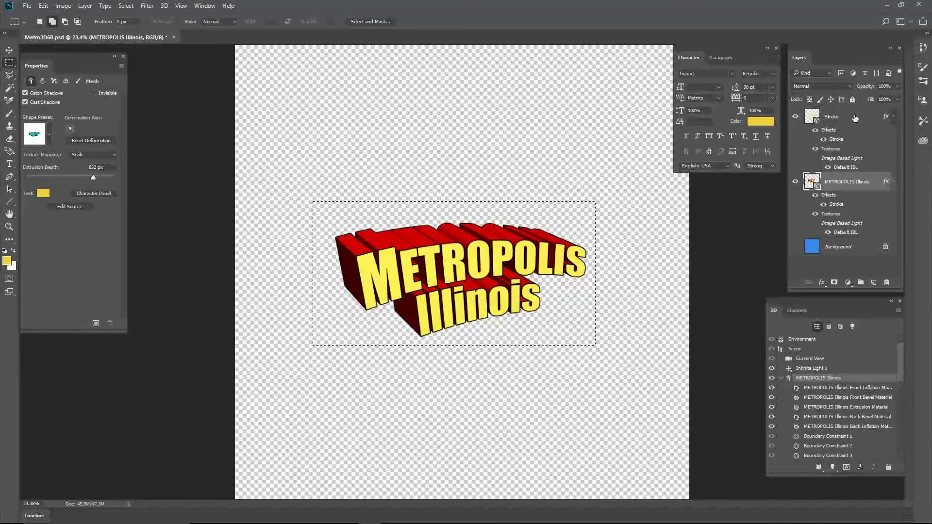
key(ctrl+d)
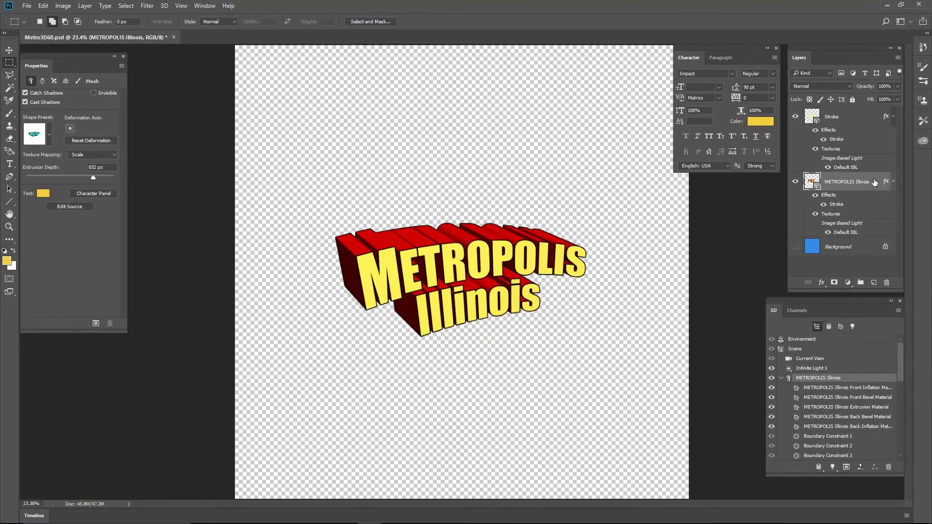
click(864, 117)
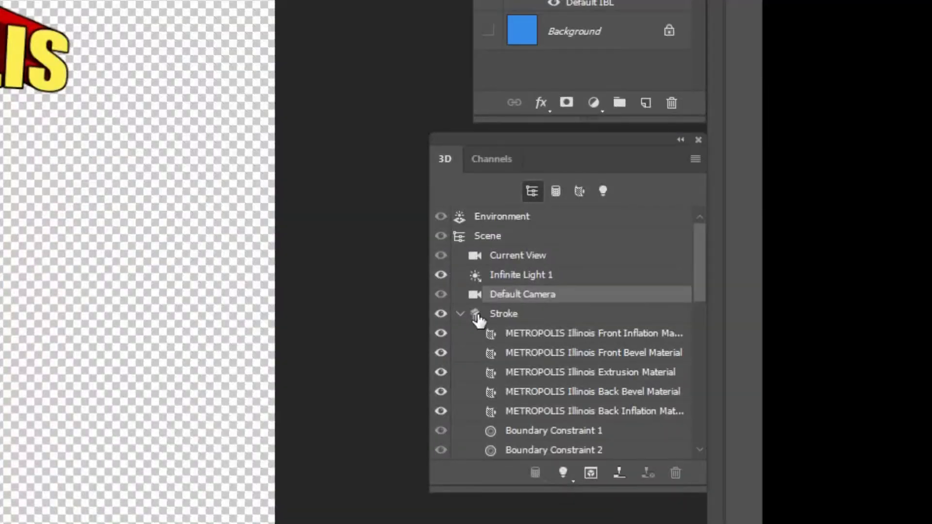
click(478, 320)
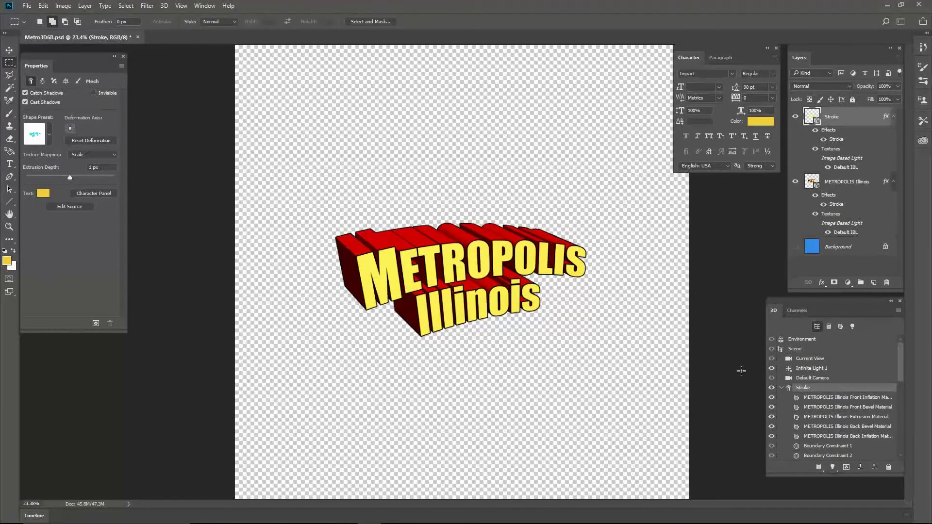
click(805, 348)
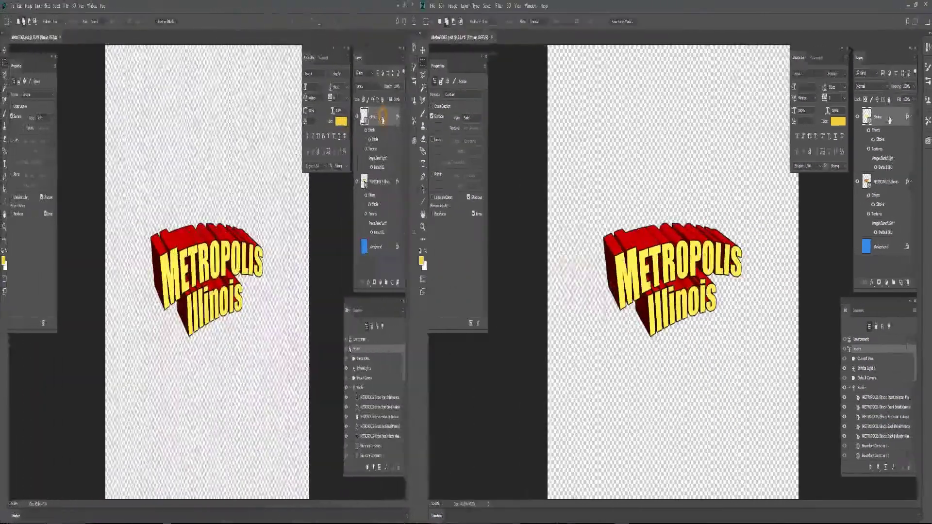
Delete the Stroke layer.
right_click(853, 120)
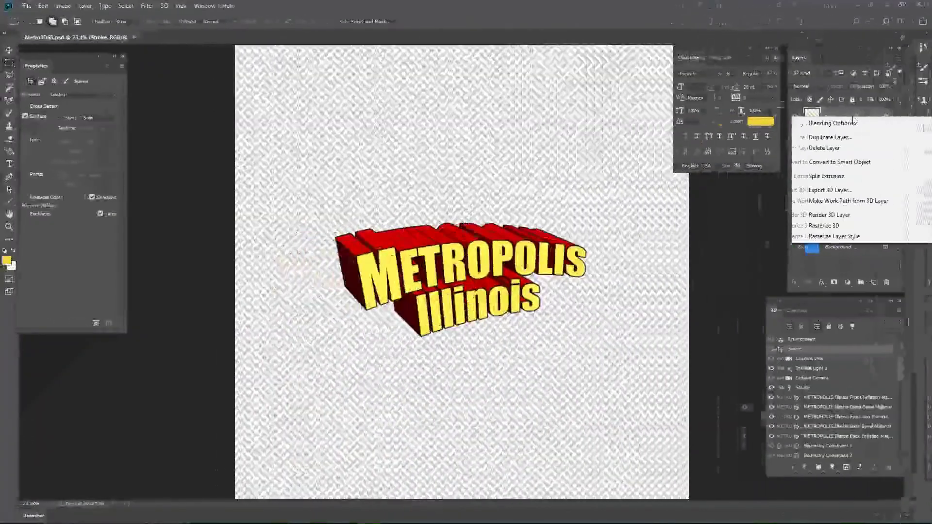
click(857, 148)
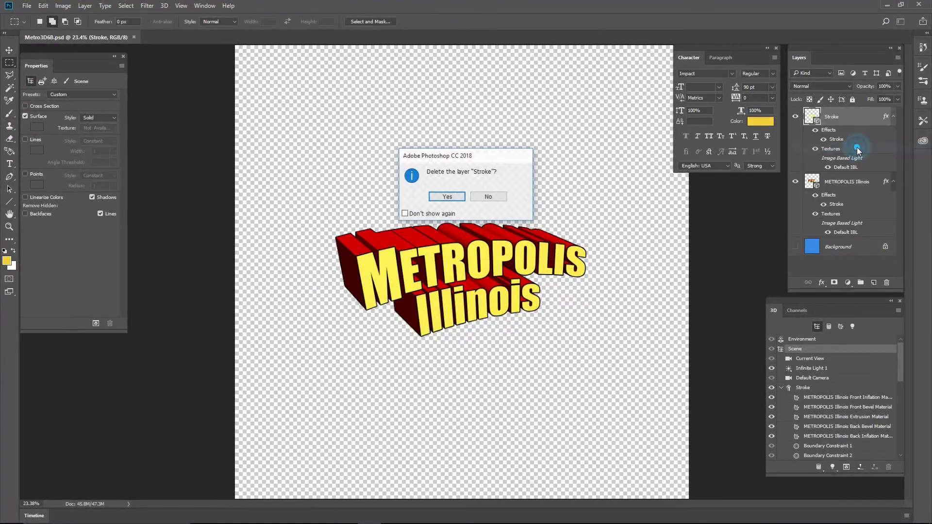
click(447, 197)
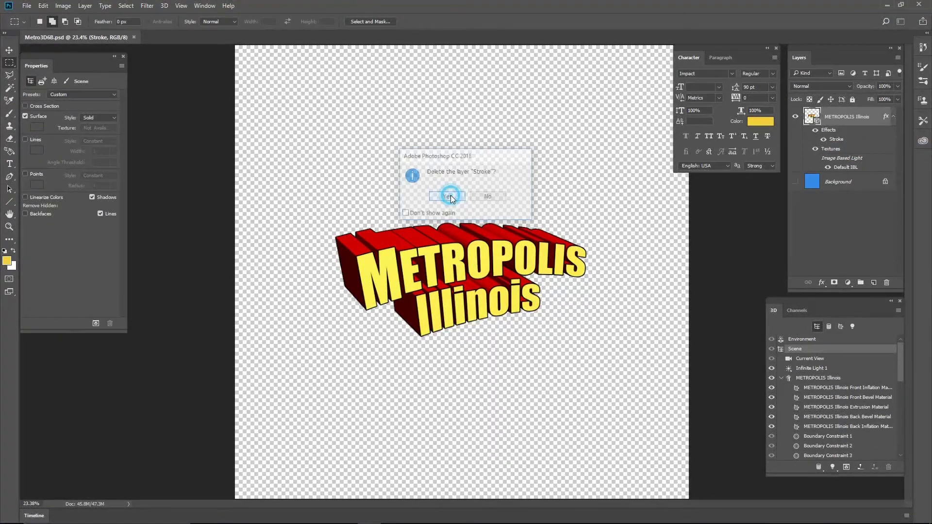
Rename the remaining 3D text layer and its mesh both to 'SuperDuper'.
double_click(839, 117)
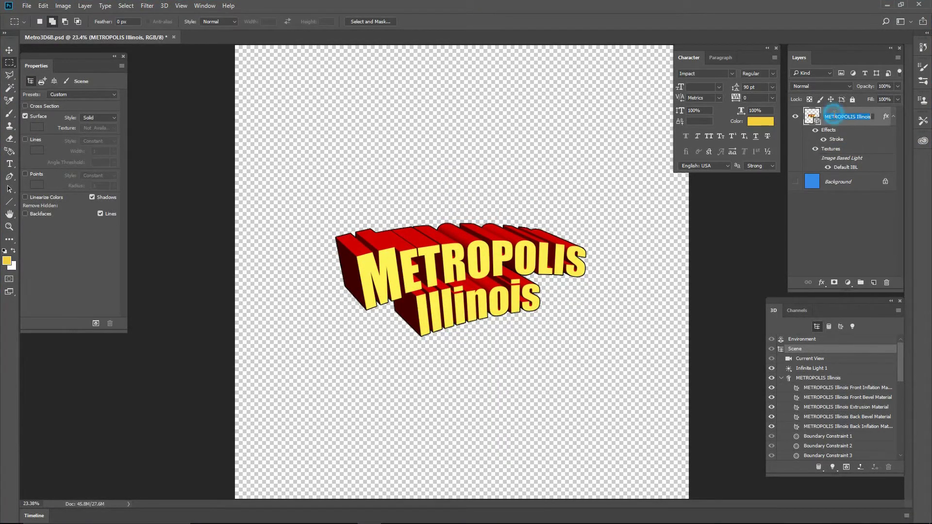
text(SuperDuper)
key(Return)
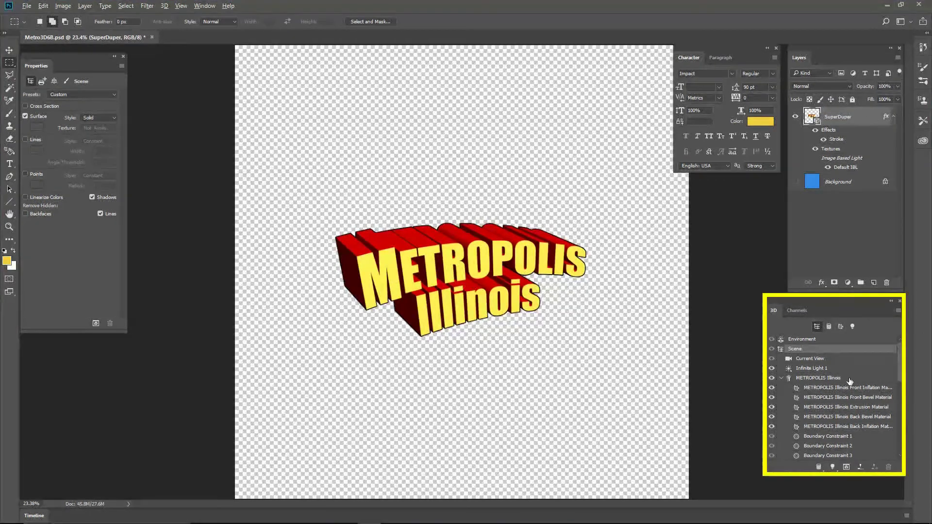
click(833, 378)
double_click(821, 378)
text(SuperDuper)
key(Return)
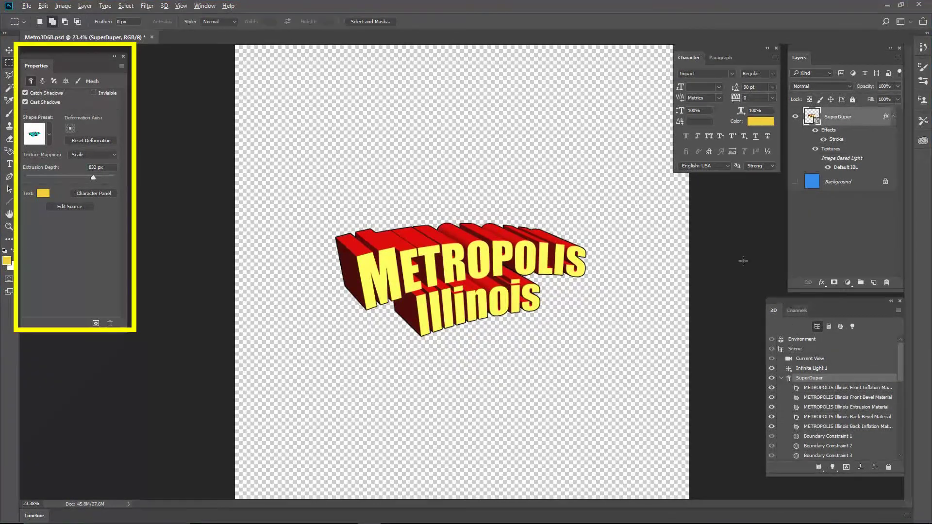
Change the 3D layer's source text to 'SuperDuper' and 'text' on two lines.
click(71, 208)
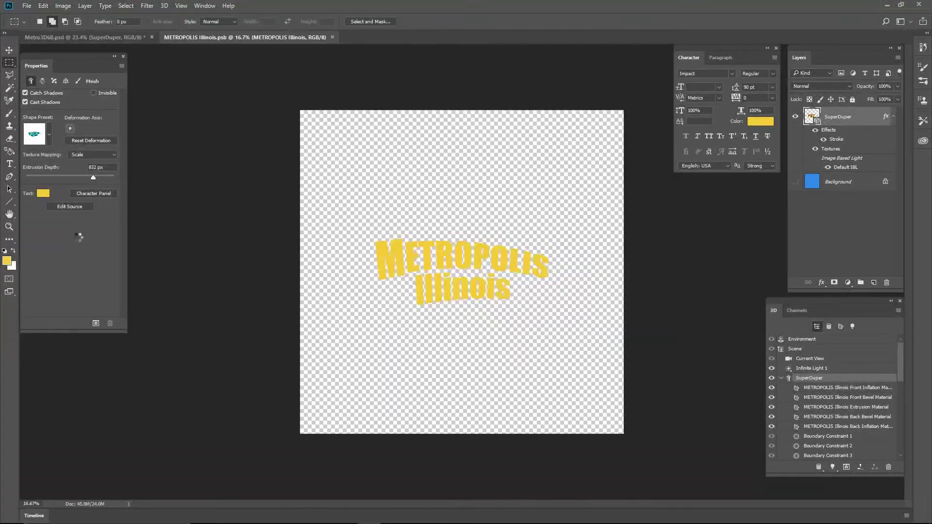
text(S)
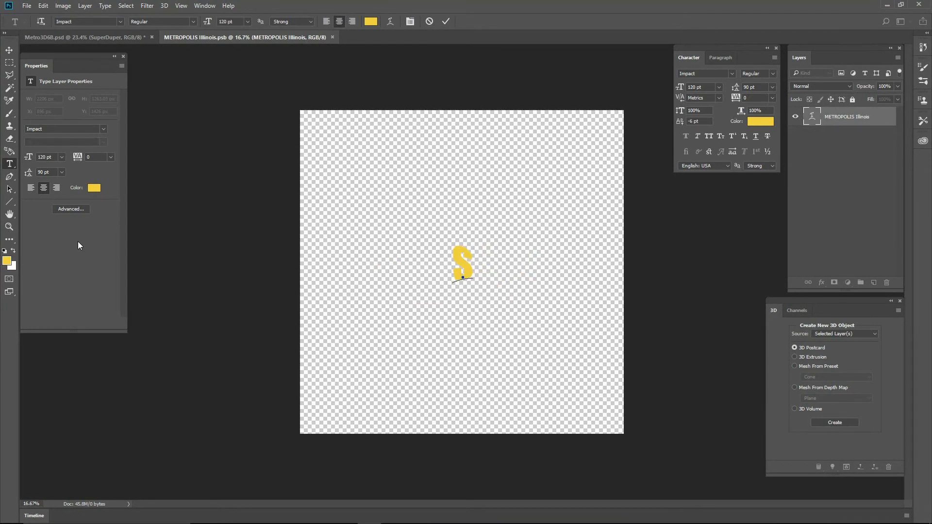
text(uperDuper)
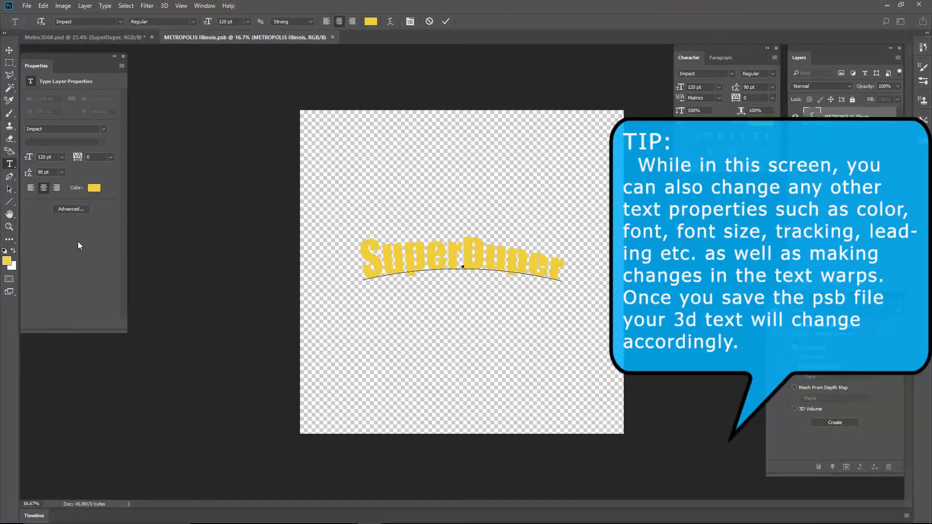
key(Return)
text(text)
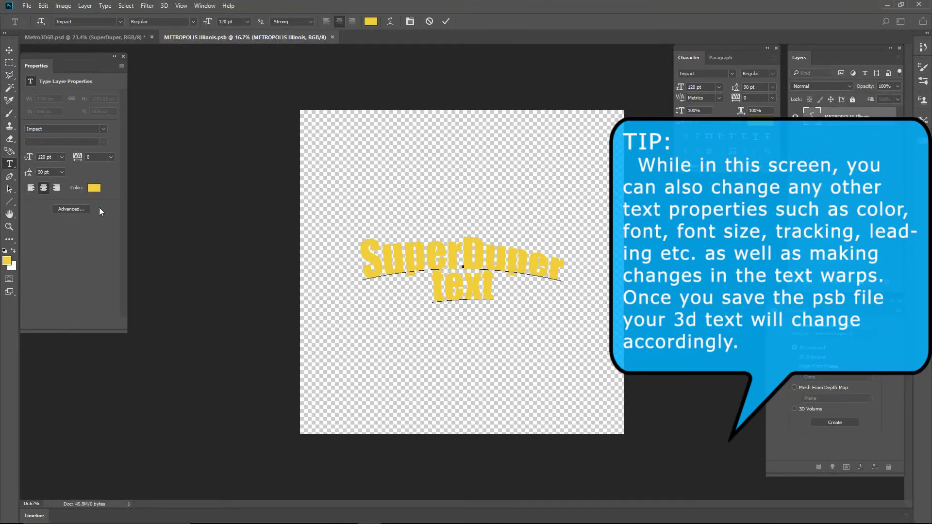
click(447, 21)
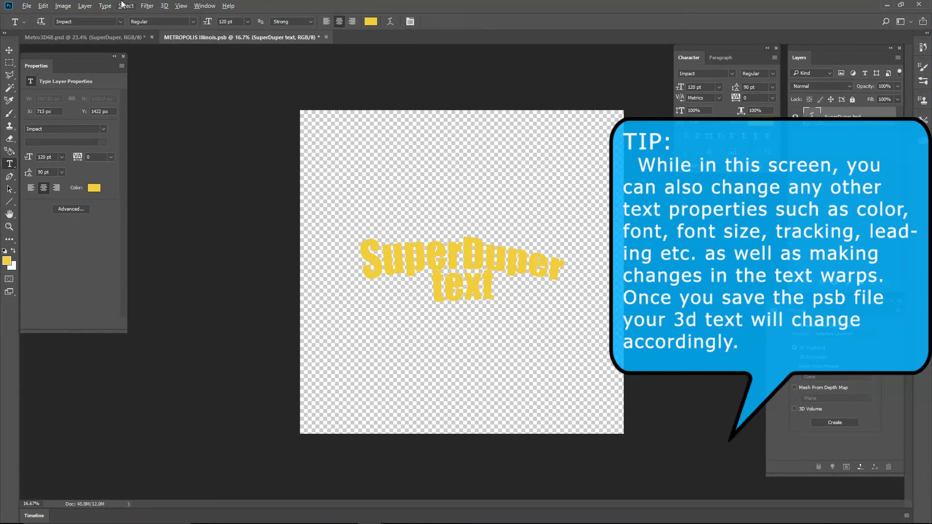
Save the edited source file and close its tab.
click(28, 7)
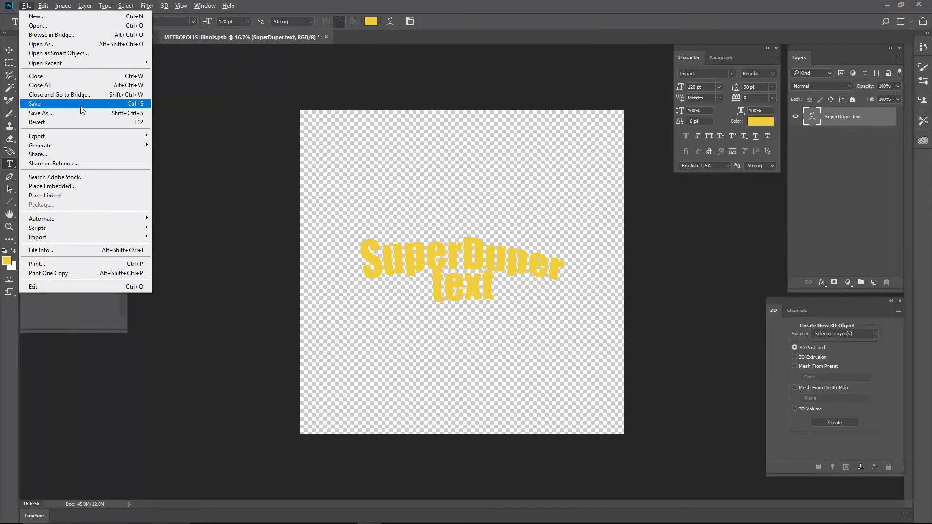
click(81, 105)
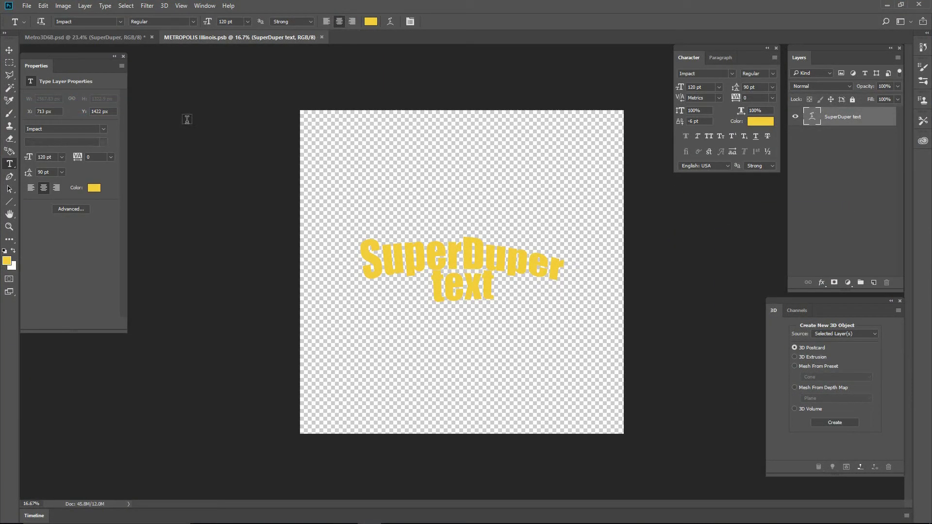
click(322, 37)
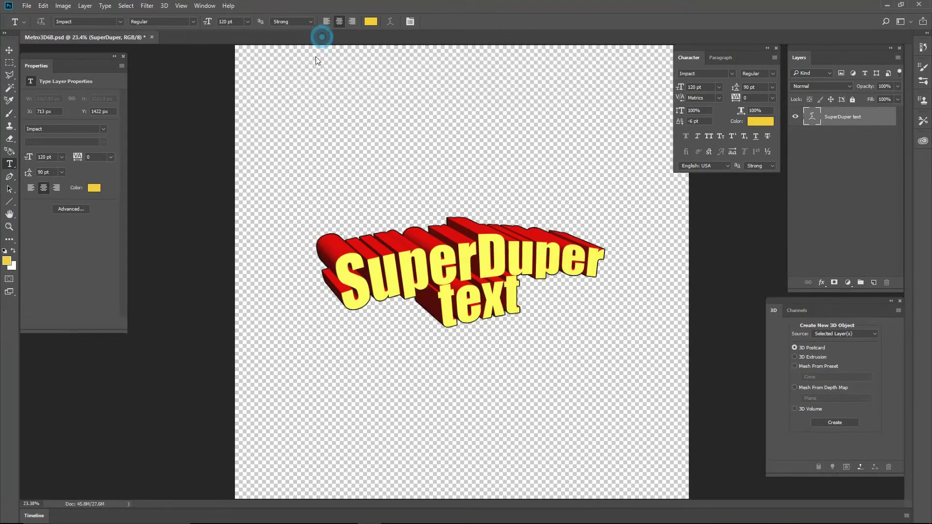
Duplicate the SuperDuper layer as 'Stroke' and reapply its Stroke layer style.
right_click(860, 118)
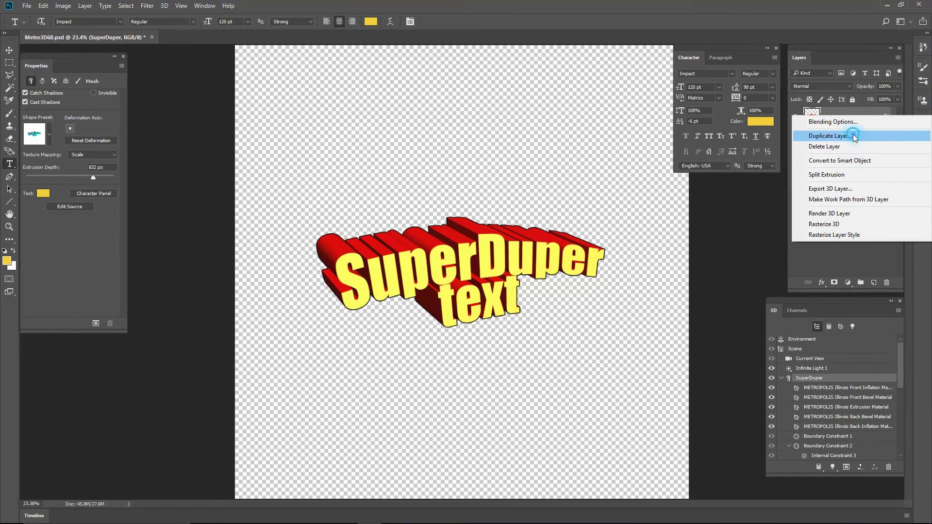
click(847, 136)
text(Stroke)
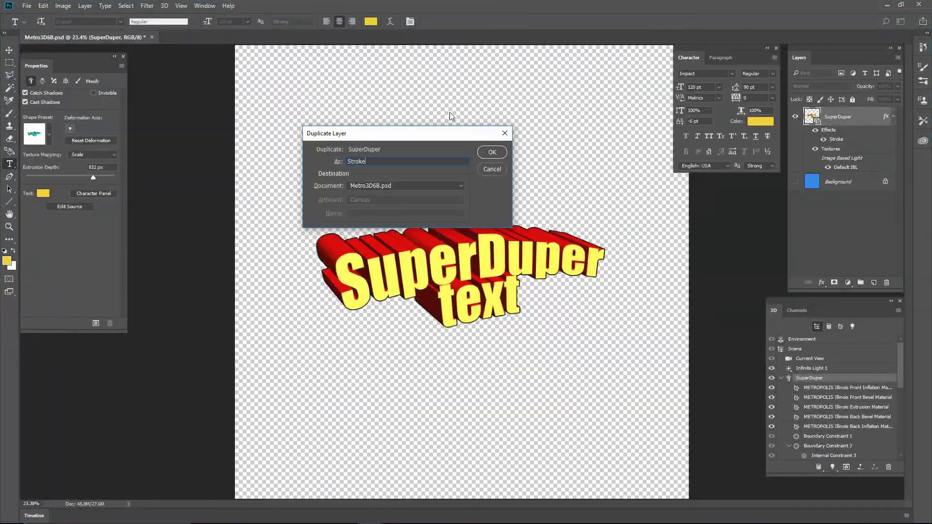
click(493, 153)
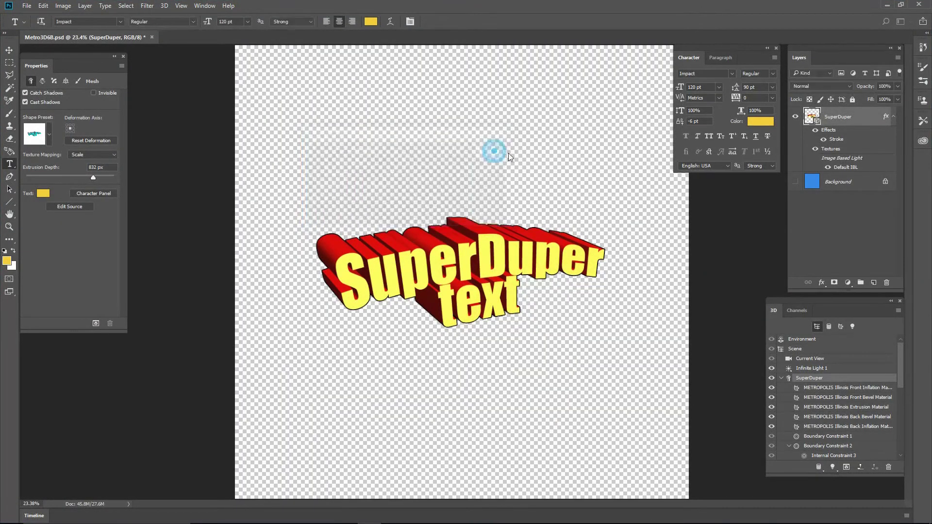
right_click(855, 116)
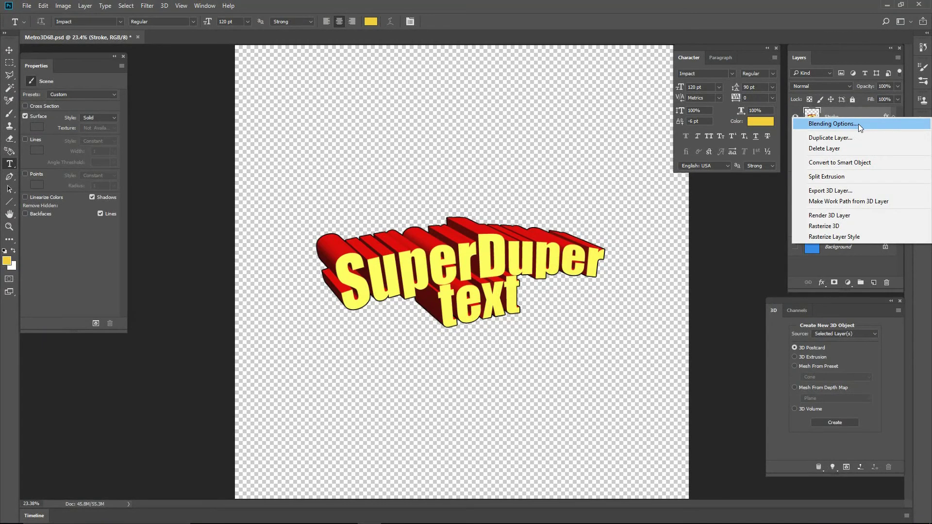
click(856, 124)
click(732, 231)
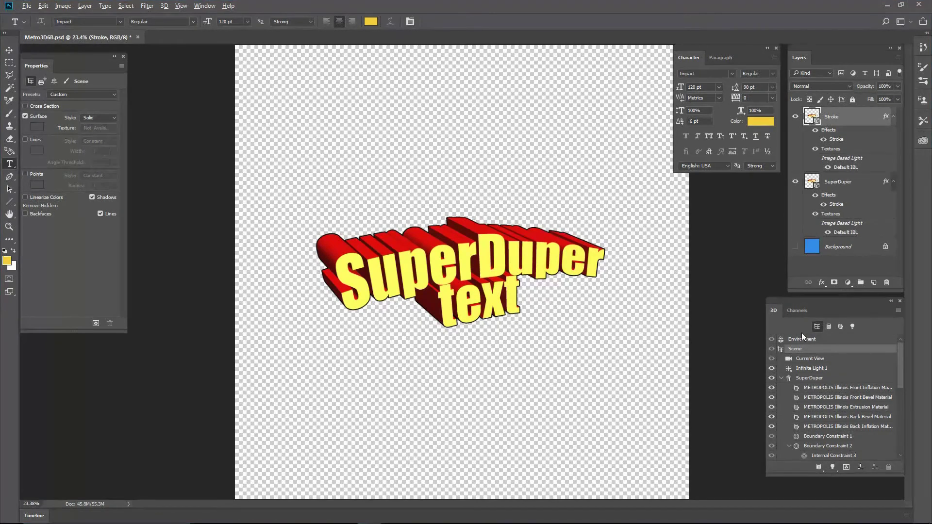
Enter an extrusion depth of 1 for the Stroke mesh.
click(837, 378)
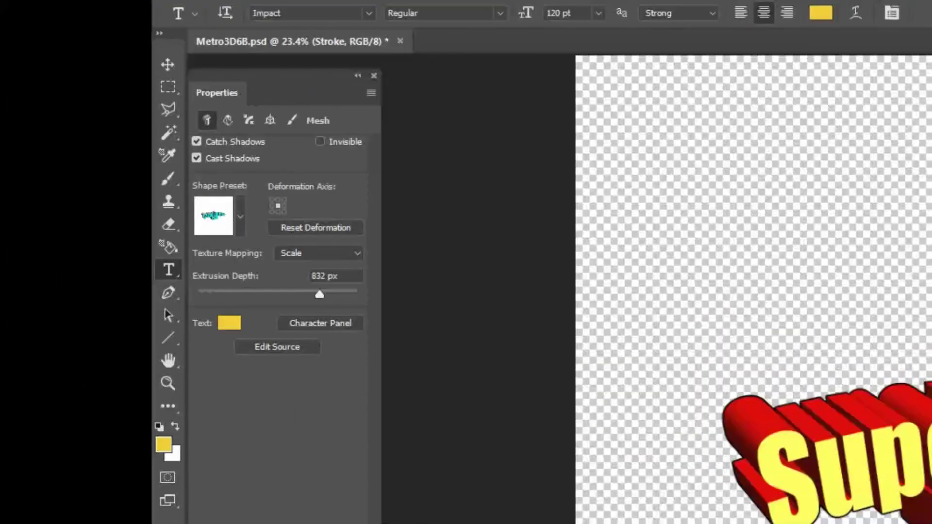
click(326, 275)
text(1)
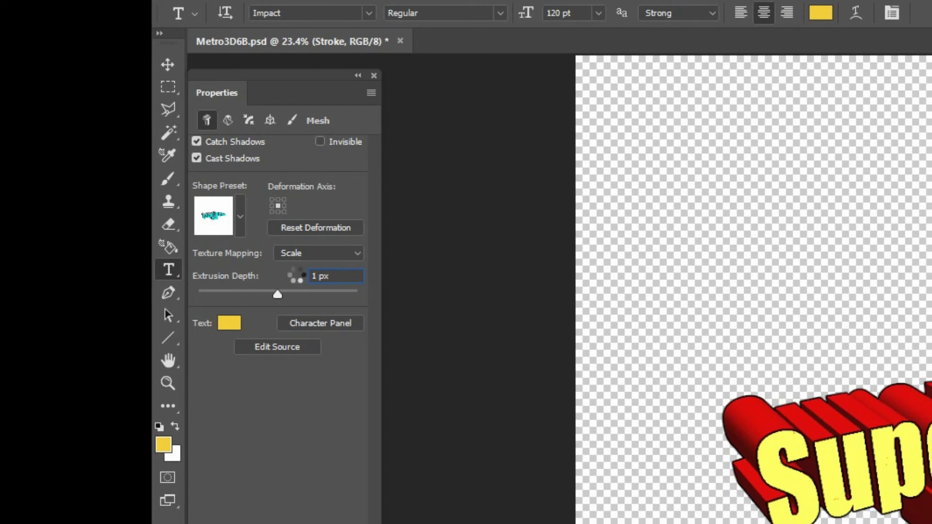